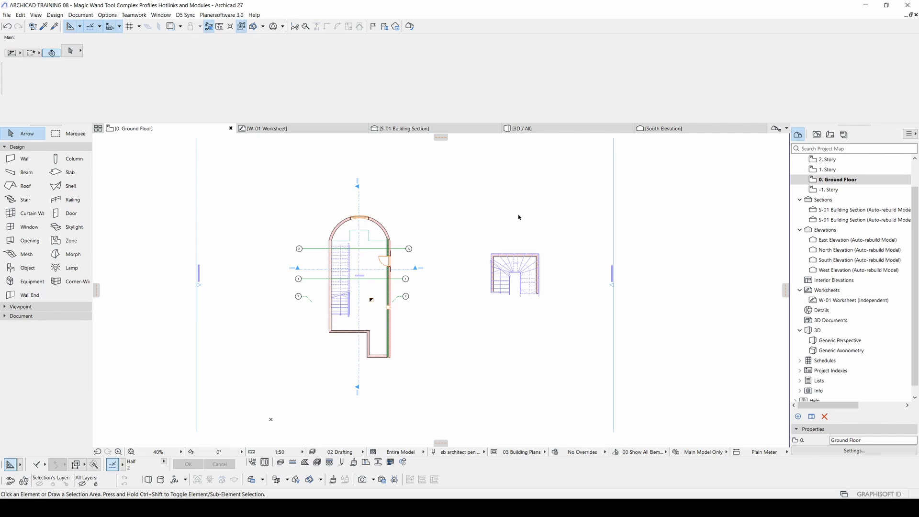
Step: Draw an irregular closed nine-sided polyline in the empty area beside the arched building plan, above the separate winding stair
middle_click_drag(440, 255, 444, 256)
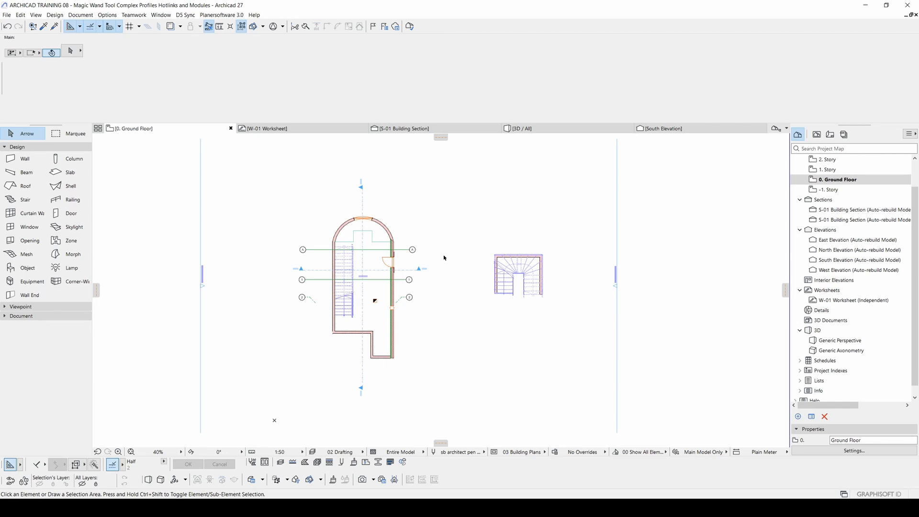
scroll(444, 258, "up", 2)
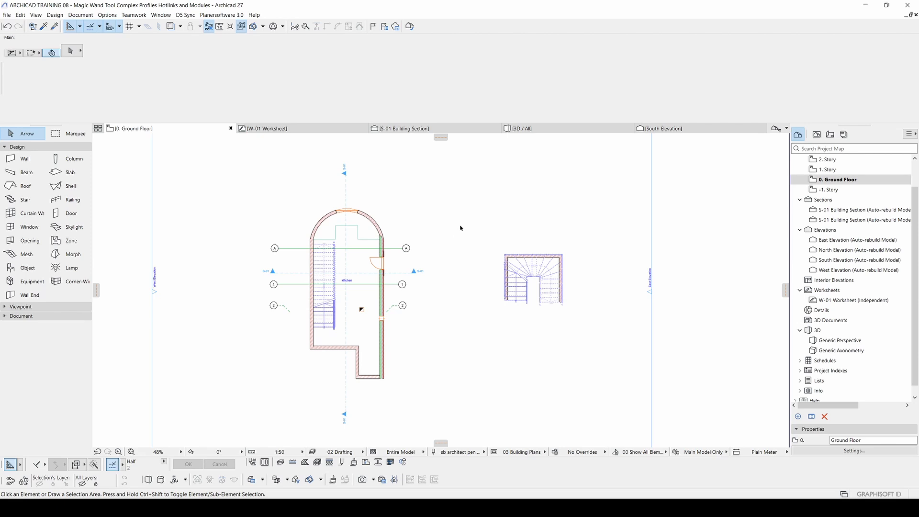
scroll(461, 228, "up", 4)
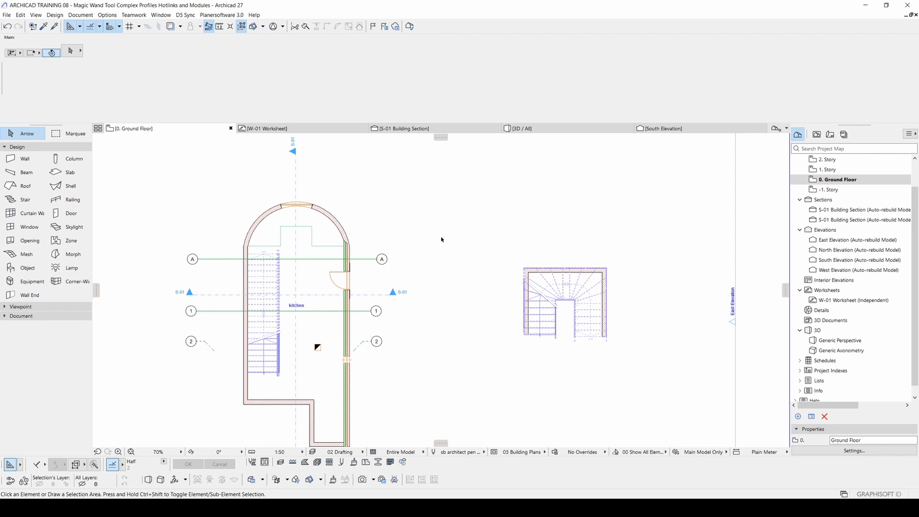
key("l")
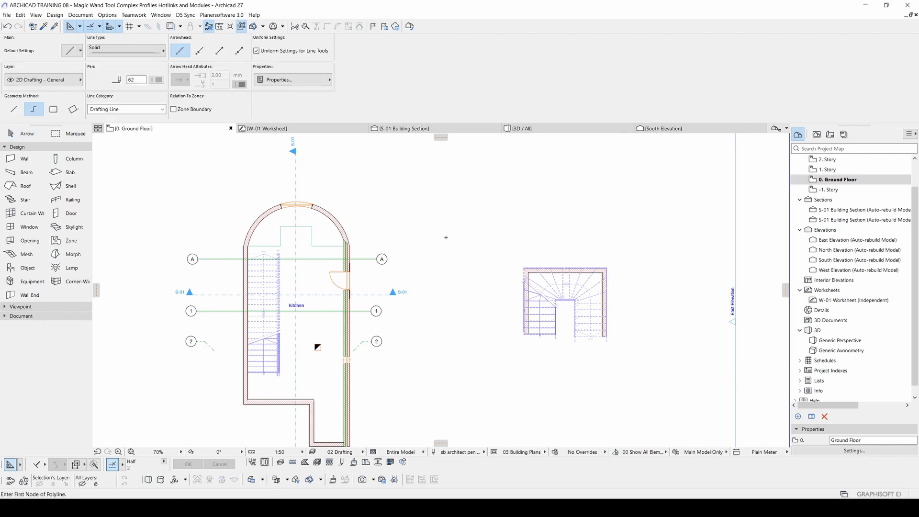
middle_click_drag(481, 227, 445, 309)
scroll(446, 307, "down", 2)
scroll(423, 236, "up", 4)
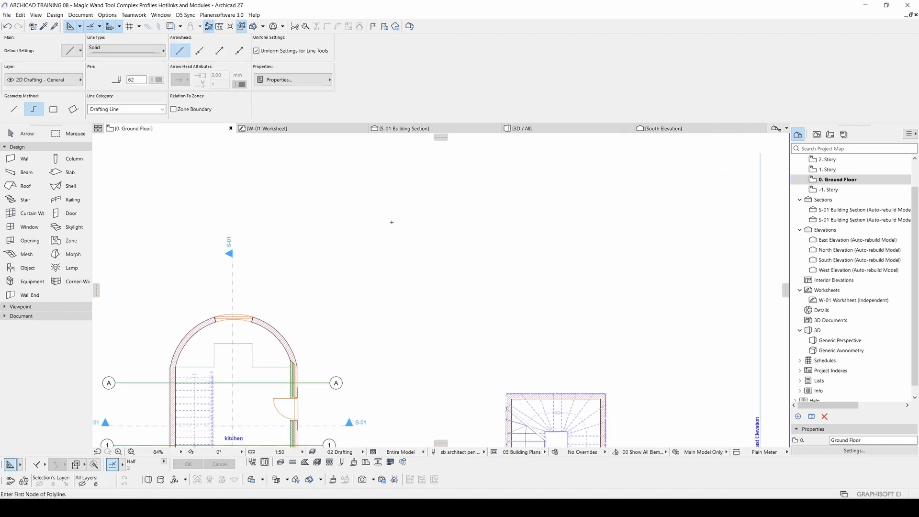
left_click(391, 222)
left_click(444, 248)
left_click(485, 207)
left_click(553, 222)
left_click(540, 323)
left_click(436, 347)
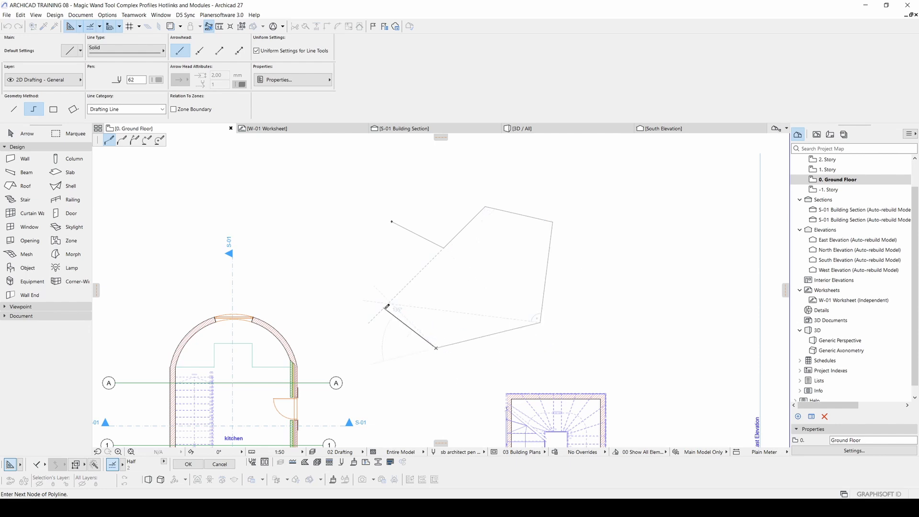
left_click(383, 307)
left_click(333, 305)
left_click(338, 257)
left_click(392, 221)
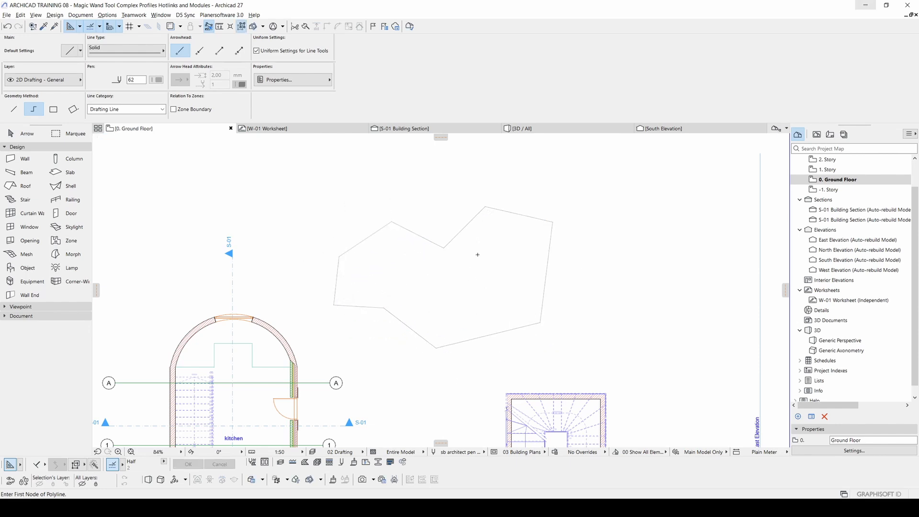
mouse_move(410, 253)
middle_mouse_down()
mouse_move(430, 250)
mouse_move(401, 254)
middle_mouse_up()
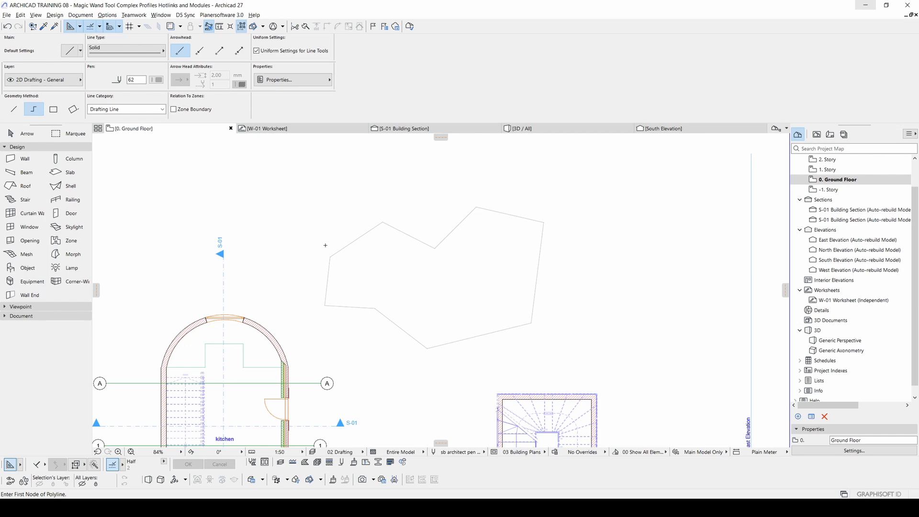
left_click(67, 173)
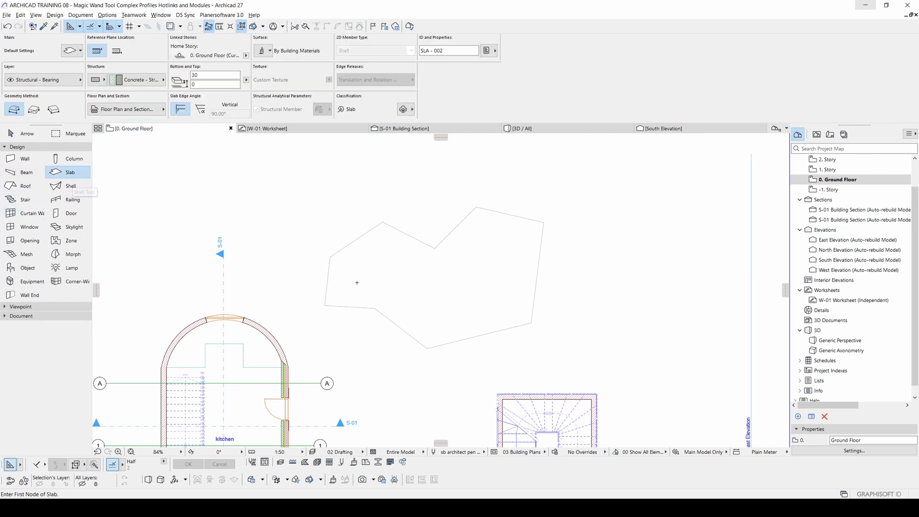
left_click(329, 257)
left_click(382, 222)
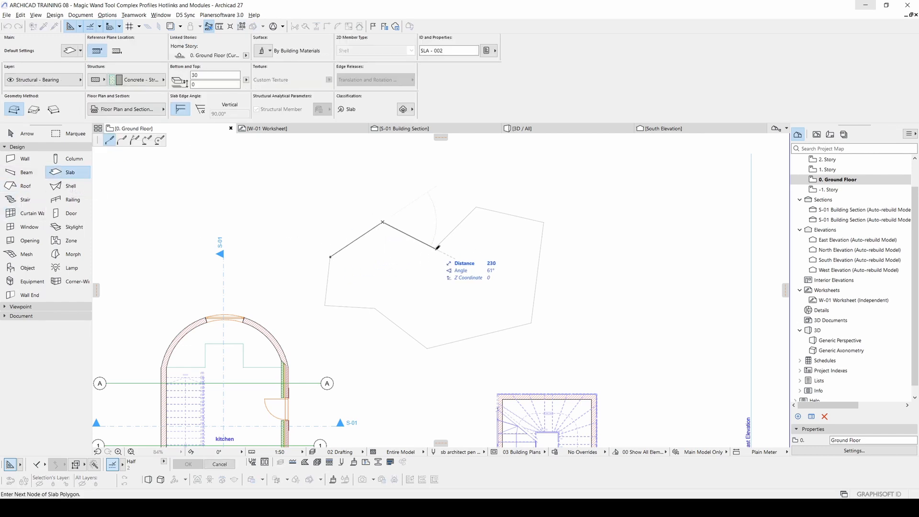
left_click(437, 248)
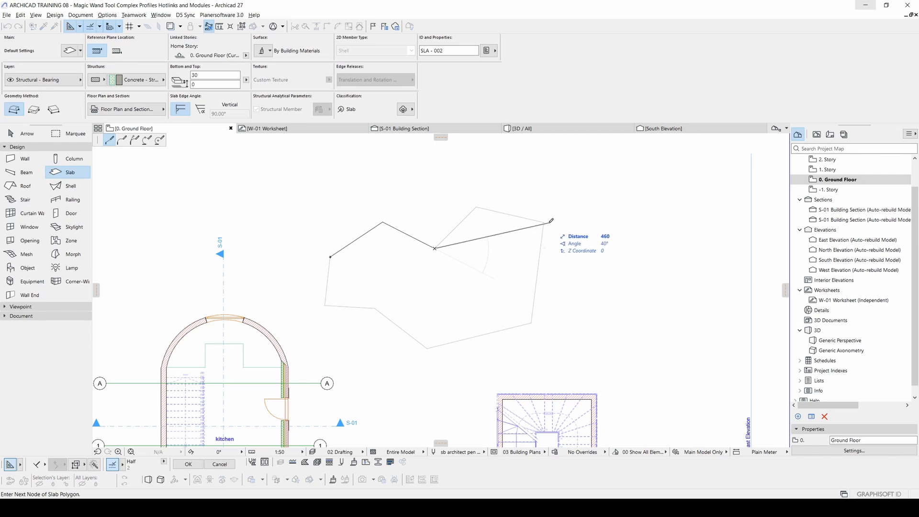
key("Escape")
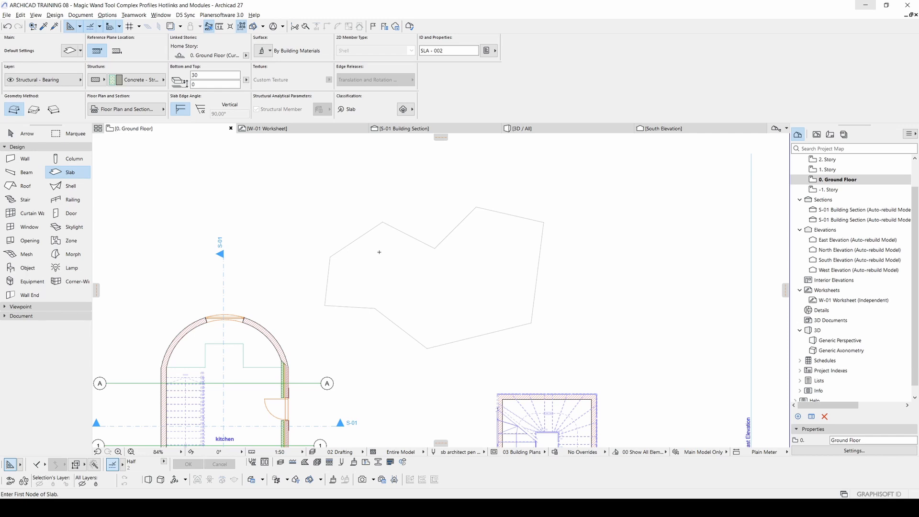
Step: Create a slab from the closed nine-sided polyline with the Magic Wand
key("space")
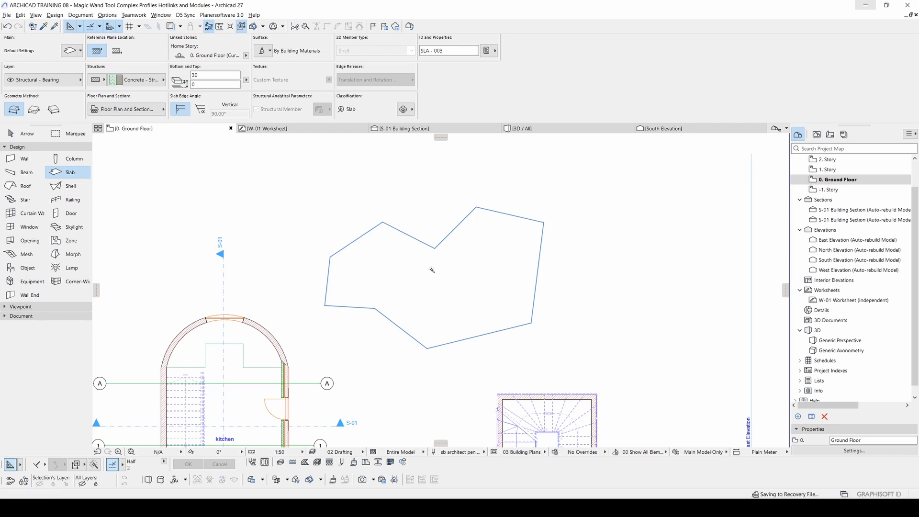
left_click(431, 271)
scroll(417, 237, "up", 5)
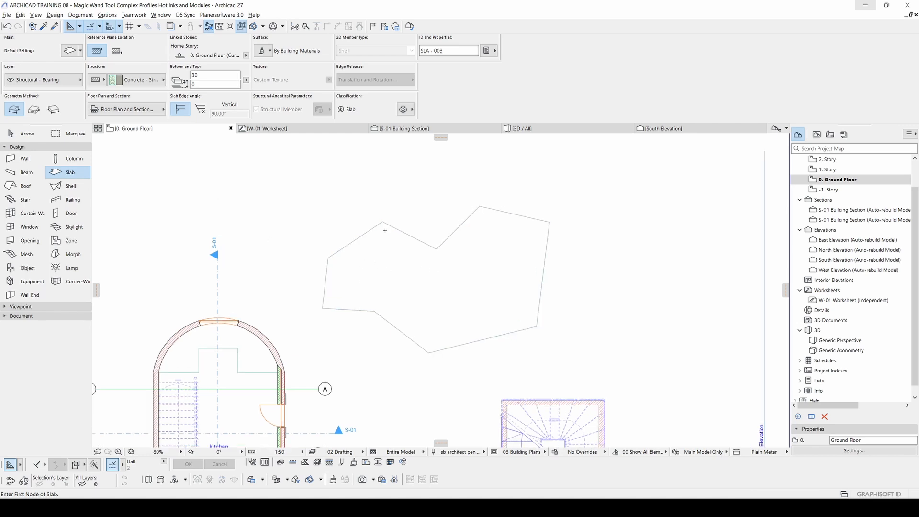
middle_click_drag(459, 223, 372, 232)
scroll(374, 232, "down", 1)
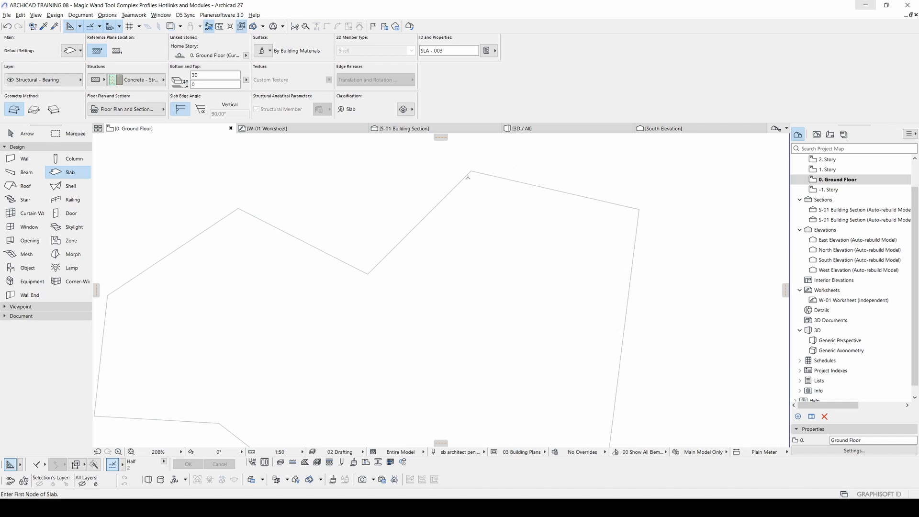
middle_click_drag(574, 269, 580, 179)
middle_click_drag(474, 365, 587, 397)
scroll(588, 397, "down", 2)
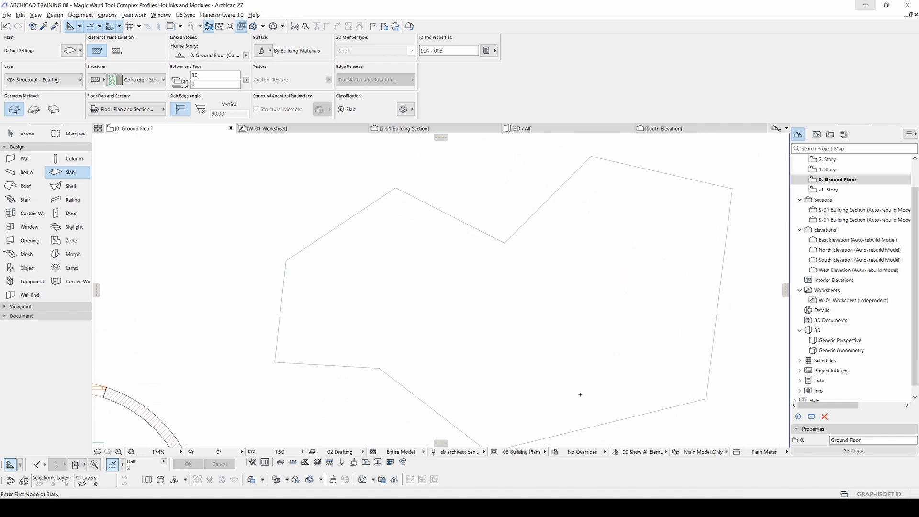
Step: Try moving the new slab away from its outline, undo the move and clear the selection
left_click(17, 136)
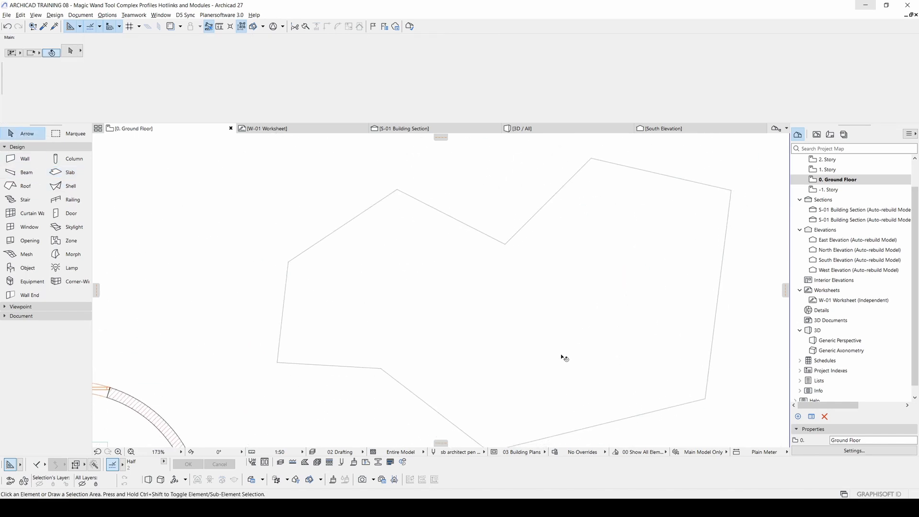
left_click(412, 246)
left_click(424, 266)
left_click(421, 229)
key("ctrl+z")
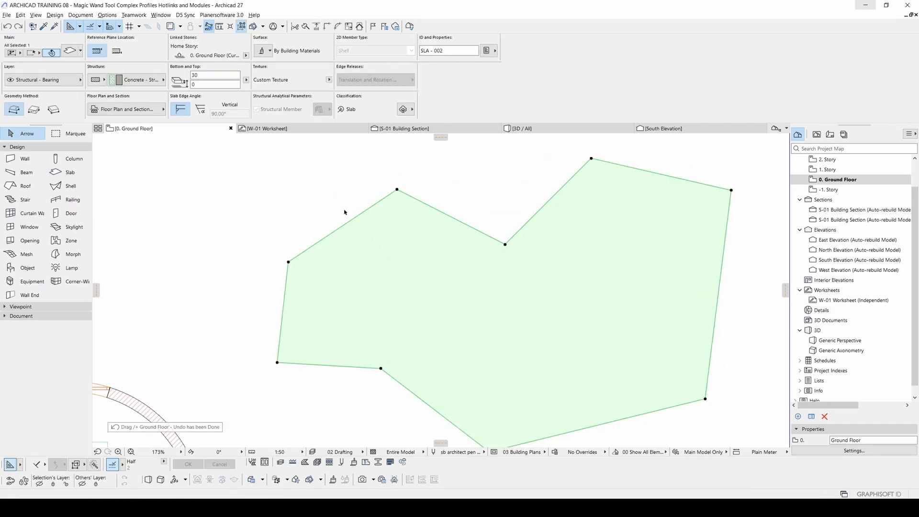
scroll(445, 224, "down", 4)
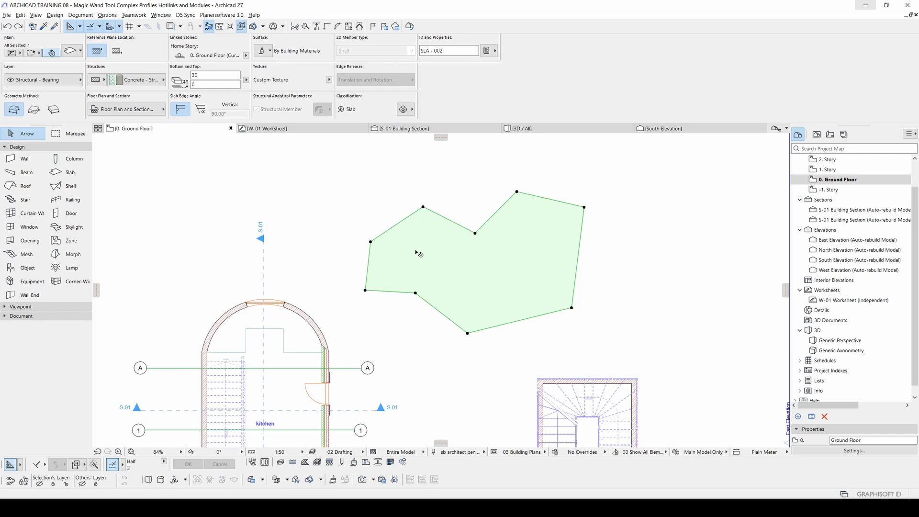
scroll(459, 252, "up", 1)
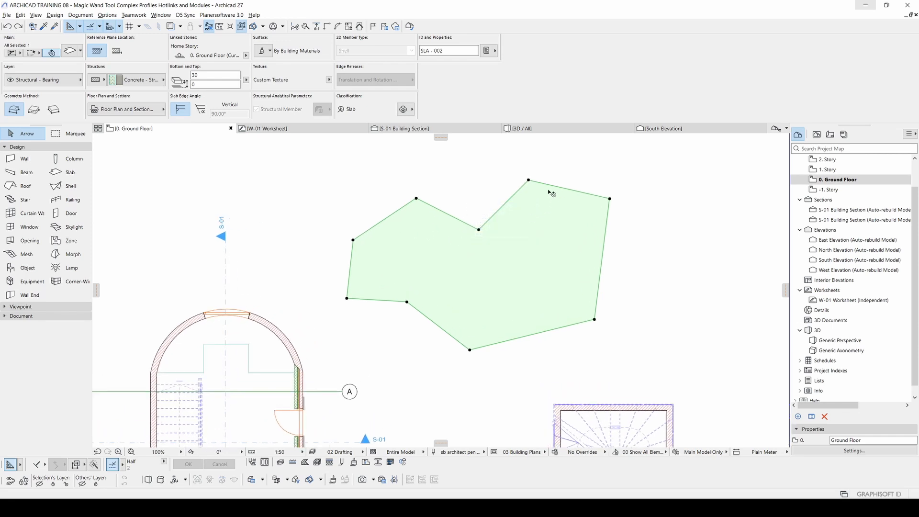
left_click(474, 178)
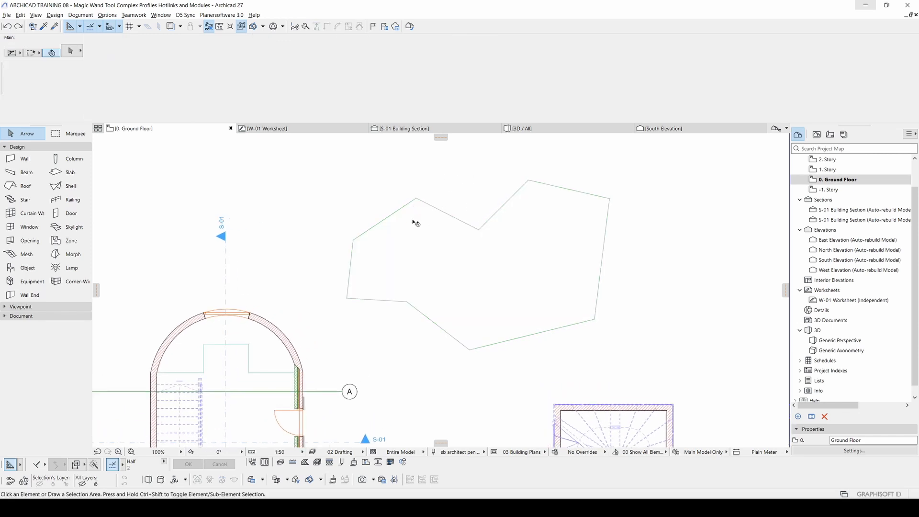
Step: Create a closed chain of walls along the nine-sided outline with the Wall tool and the Magic Wand
middle_click_drag(415, 222, 379, 223)
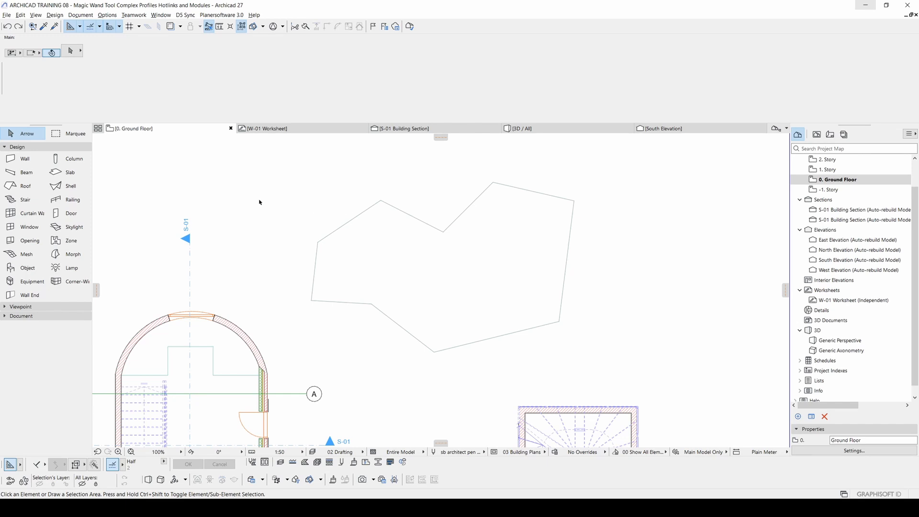
left_click(20, 161)
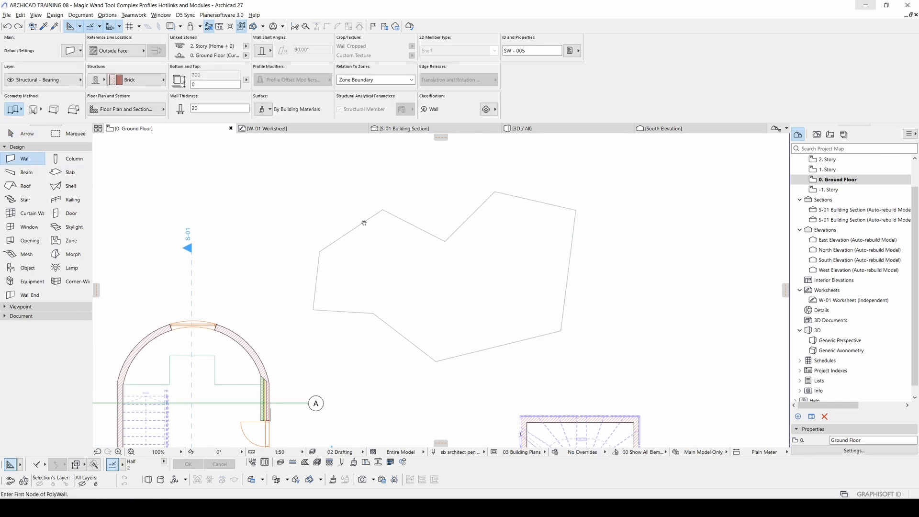
middle_click_drag(364, 223, 366, 202)
left_click(383, 200)
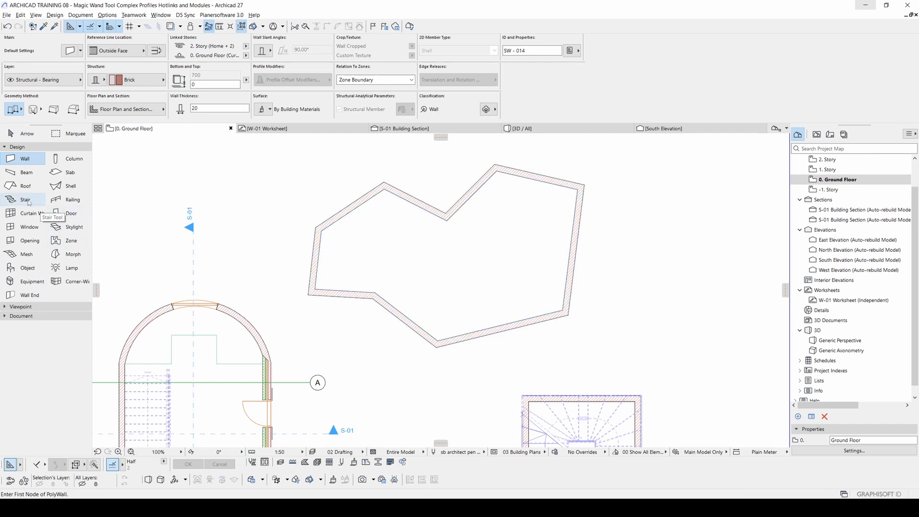
Step: Add beams and a railing around the inside of the nine-sided wall chain with the Magic Wand
left_click(22, 171)
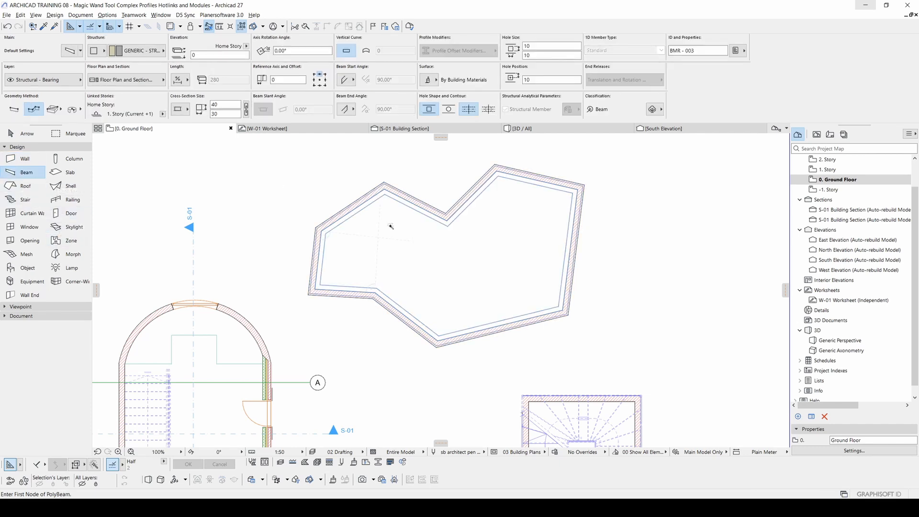
left_click(383, 289)
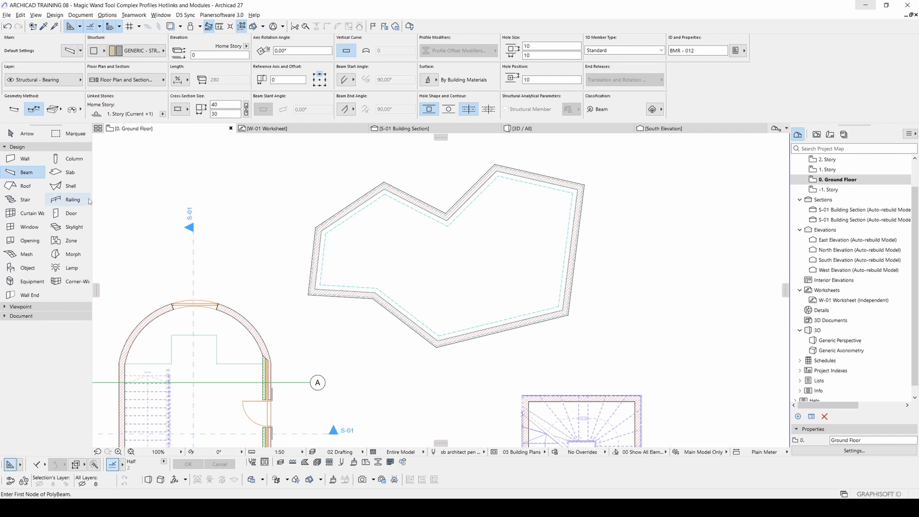
left_click(69, 199)
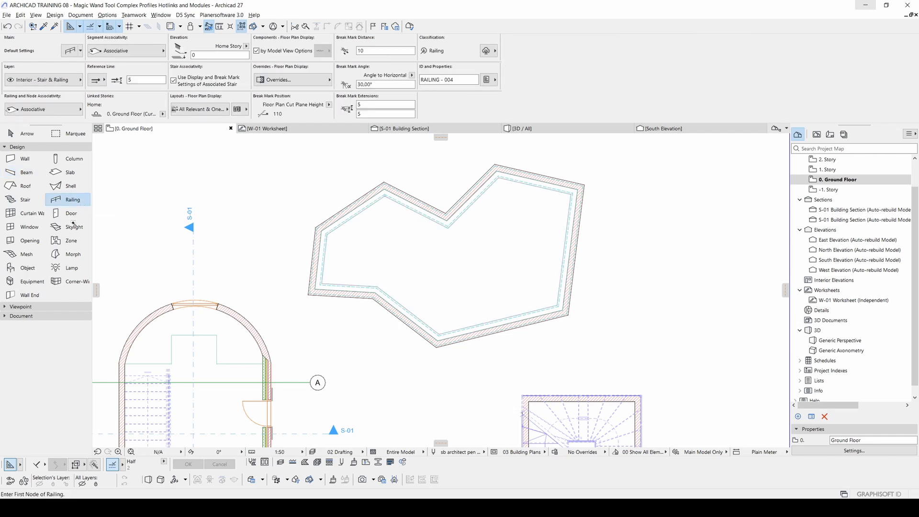
left_click(368, 232)
left_click(25, 187)
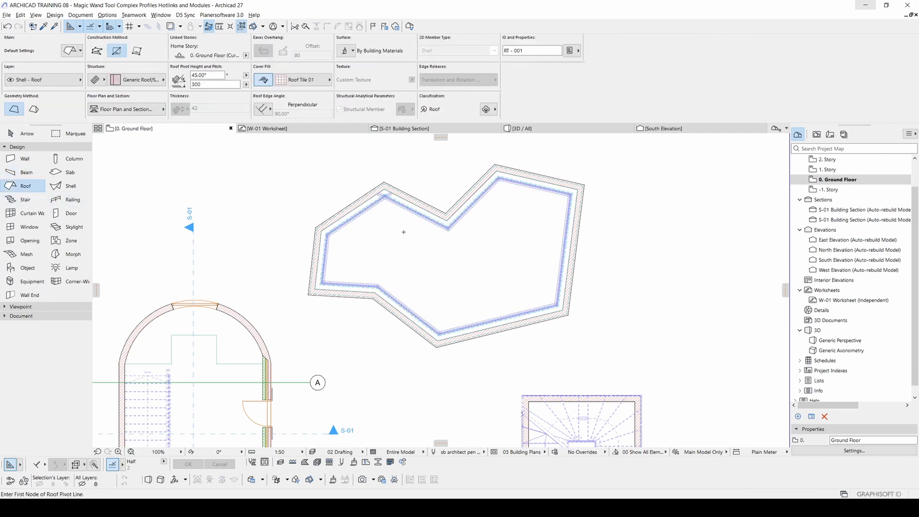
middle_click_drag(396, 200, 365, 212)
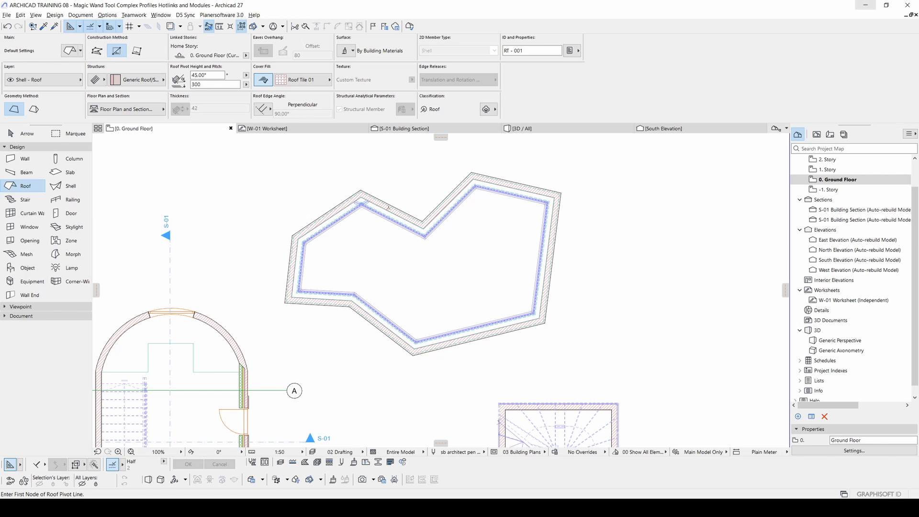
left_click(100, 53)
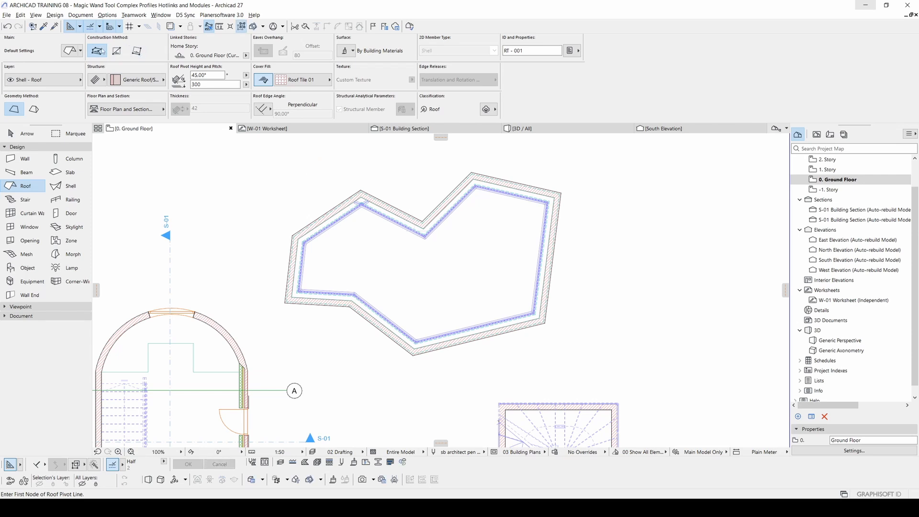
scroll(396, 211, "up", 1)
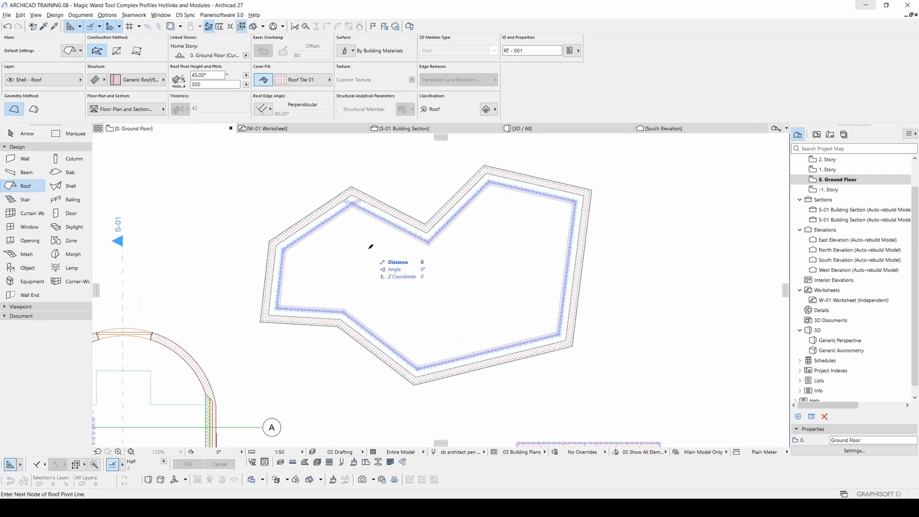
key("Escape")
Step: Draw a closed four-sided polyline in the free space beside the nine-sided walls, on the side away from the arched building
middle_click_drag(582, 262, 400, 257)
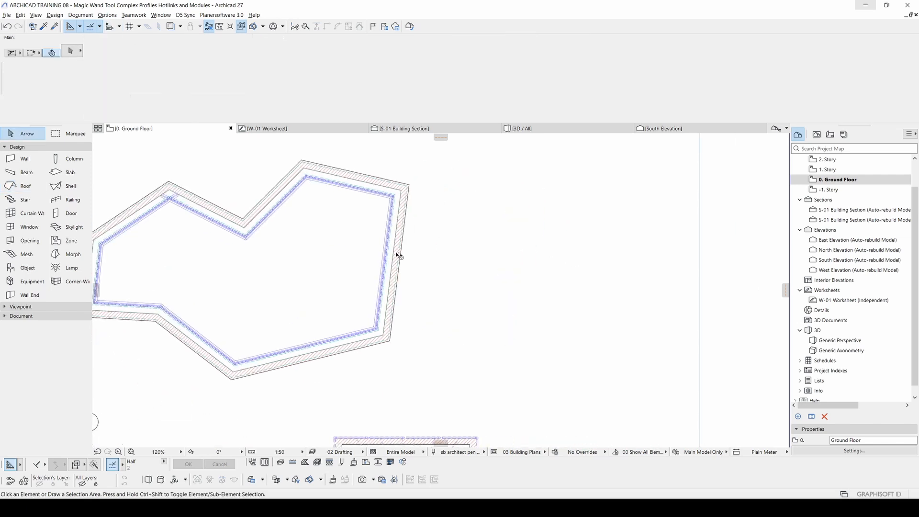
key("l")
left_click(486, 209)
left_click(434, 313)
left_click(628, 349)
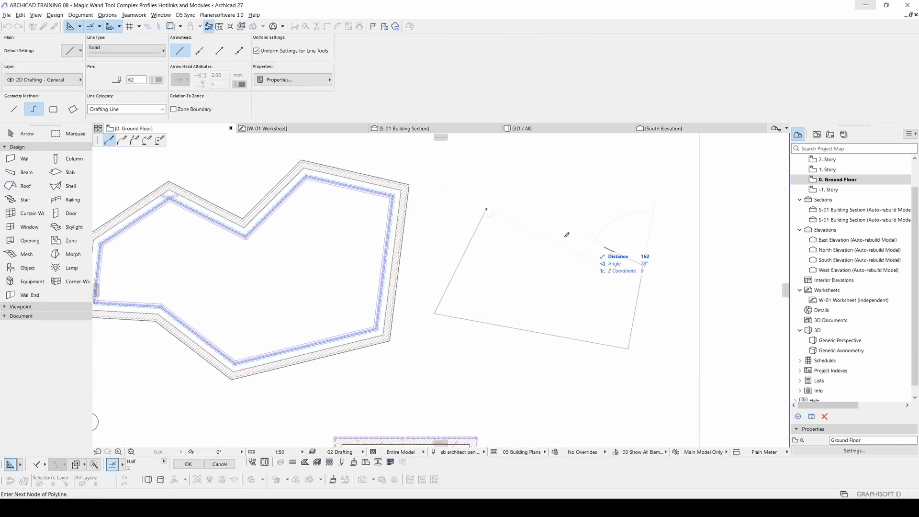
left_click(643, 265)
left_click(486, 208)
Step: Create multi-plane roofs with the Roof tool and the Magic Wand from the four-sided polyline and the nine-sided wall chain
left_click(24, 186)
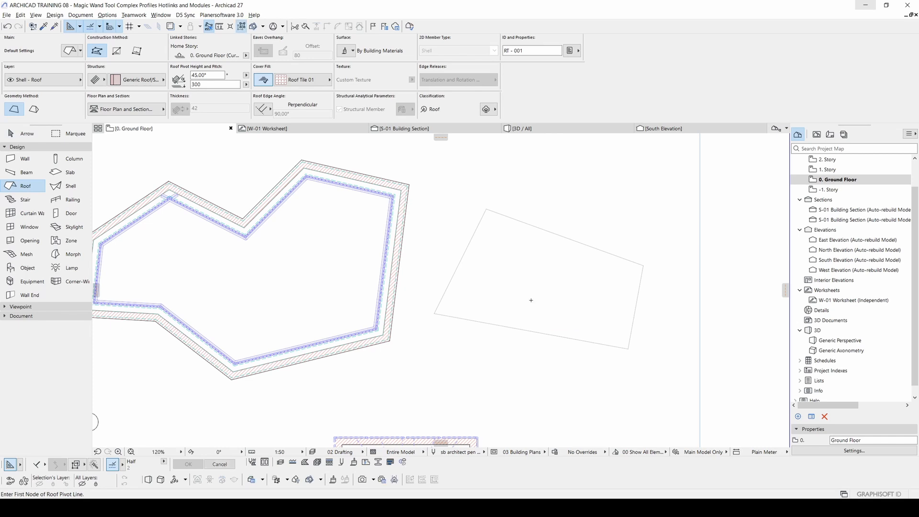
left_click(35, 111)
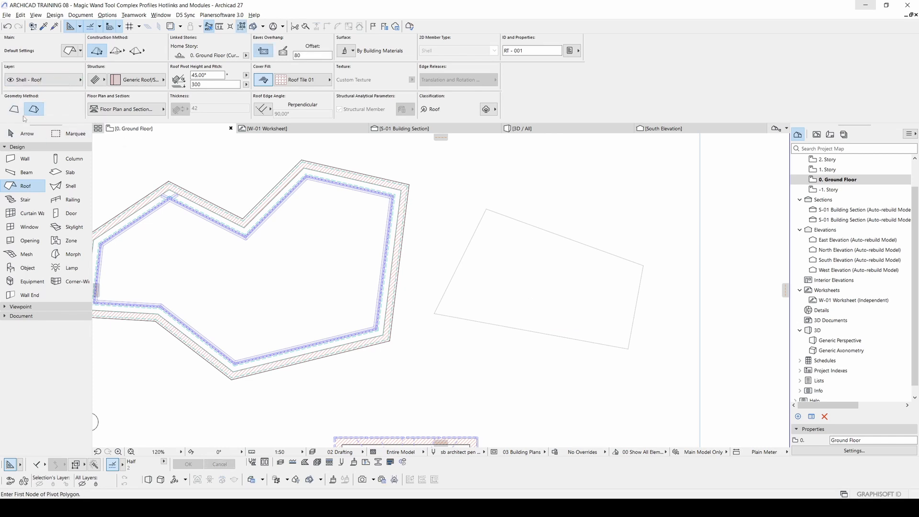
left_click(537, 263)
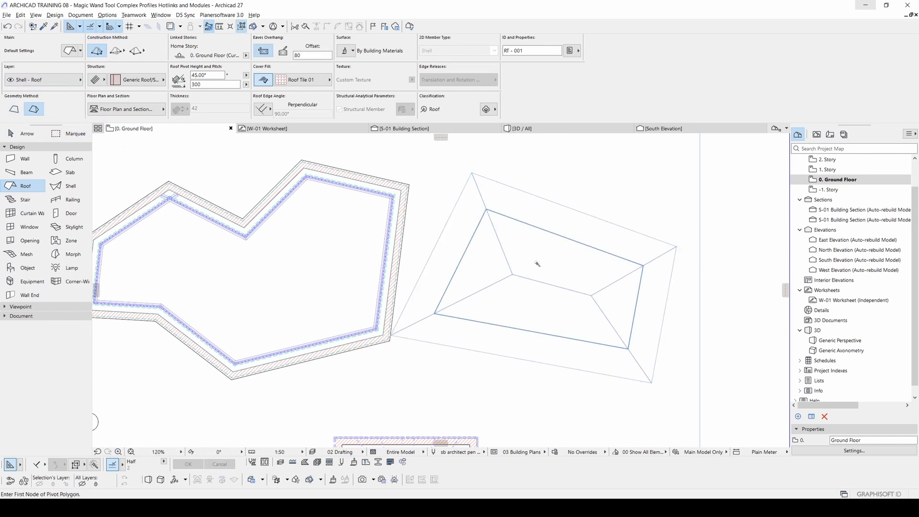
left_click(238, 261)
key("Escape")
Step: Delete everything at the four-sided outline beside the nine-sided walls
left_click_drag(668, 362, 461, 204)
key("Delete")
middle_click_drag(448, 257, 544, 253)
scroll(543, 253, "down", 4)
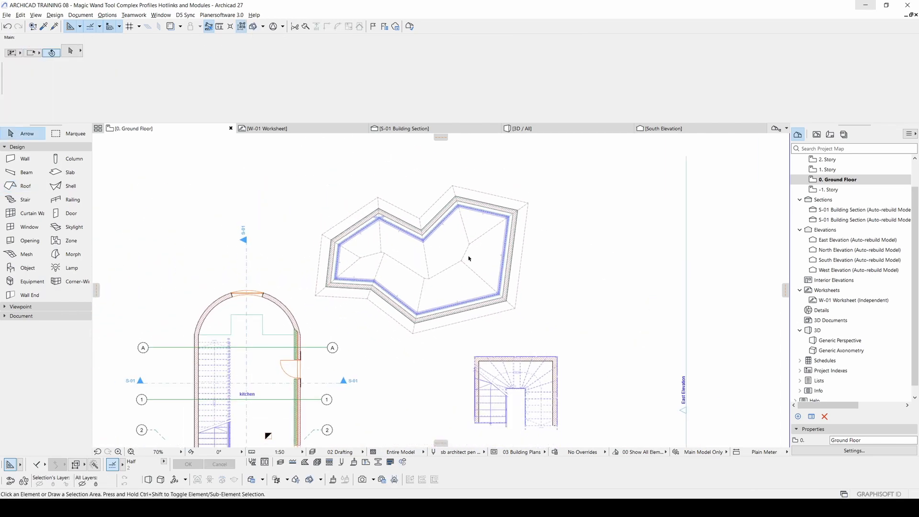
Step: In the 3D view, raise the roof of the nine-sided building vertically to the top of its brick walls
key("F3")
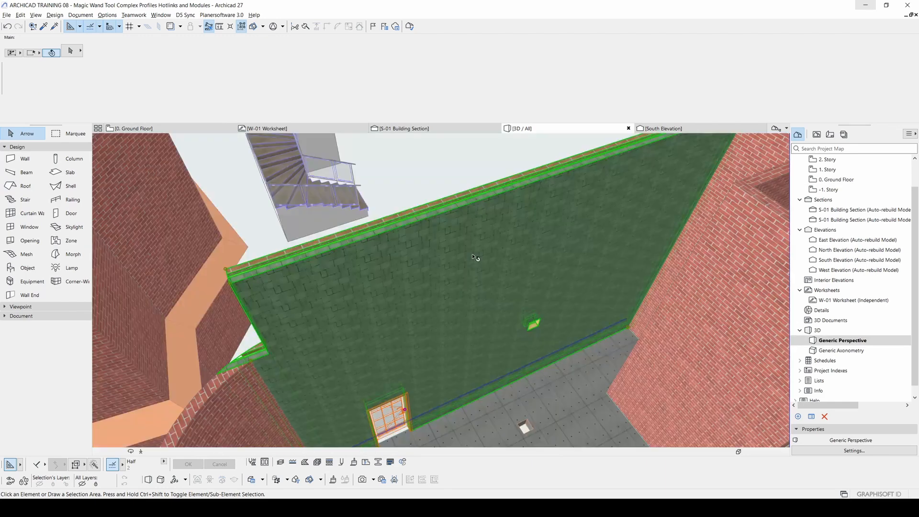
scroll(478, 259, "down", 4)
middle_click_drag(322, 284, 479, 285, "shift")
key("Escape")
middle_click_drag(326, 373, 443, 338, "shift")
left_click(445, 339)
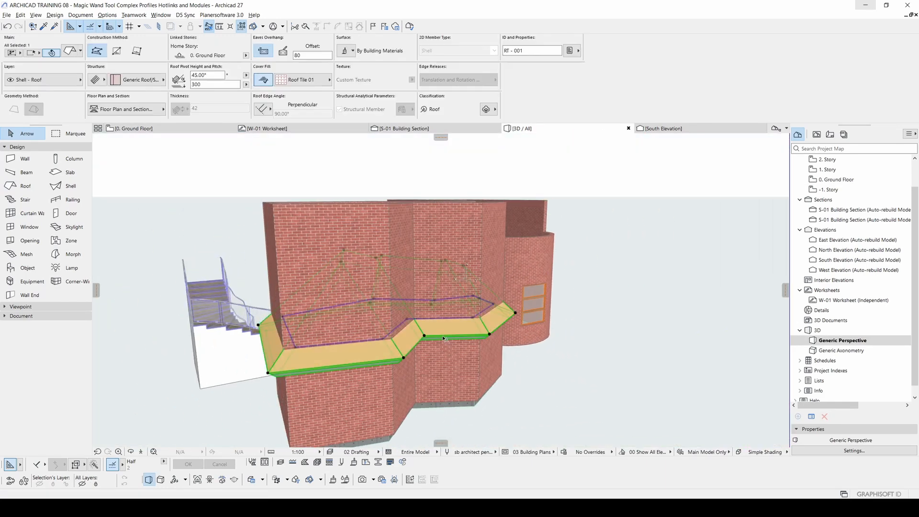
left_click(472, 316)
left_click(475, 206)
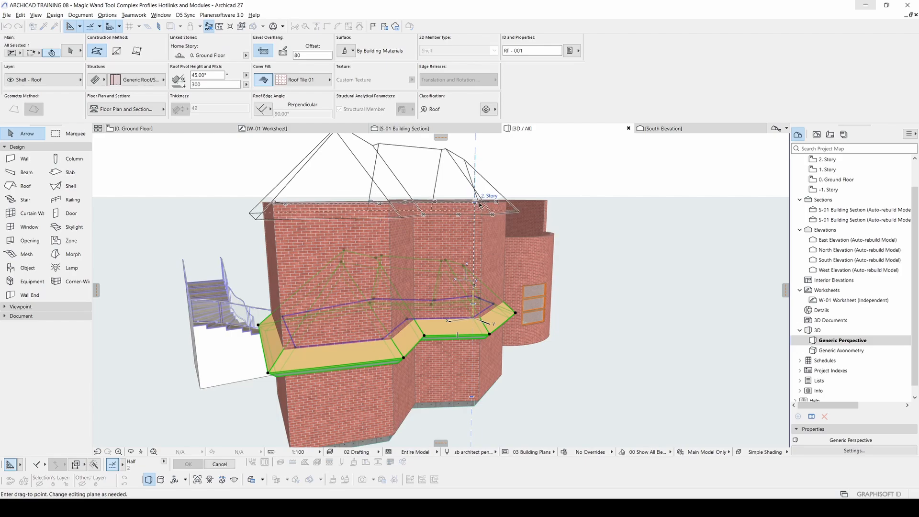
left_click(566, 238)
Step: Explore the inside of the nine-sided building in 3D and raise its beam ring about 335 to the underside of the roof
middle_click_drag(345, 312, 443, 339, "shift")
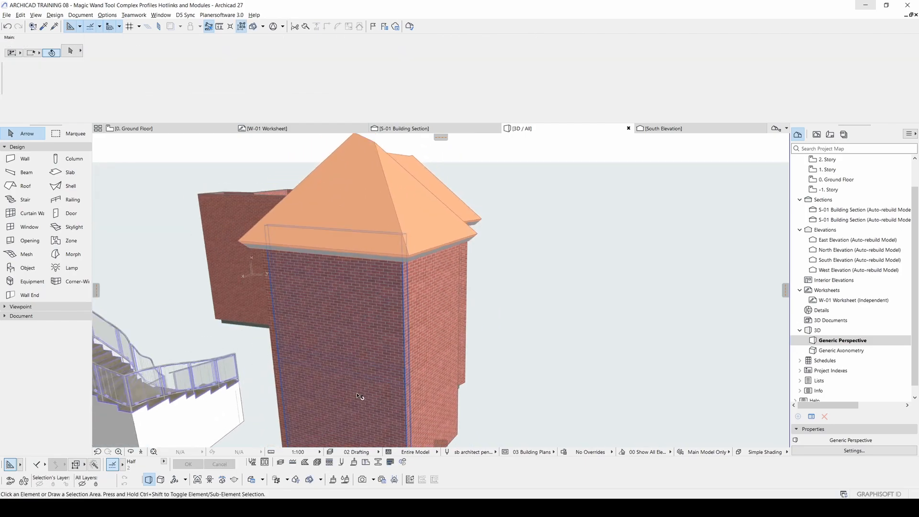
left_click(141, 452)
key("Up")
key("Up")
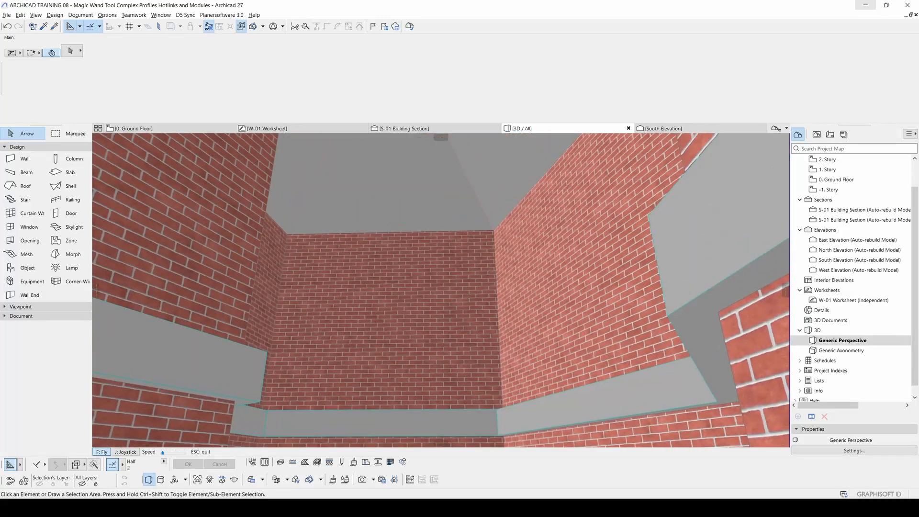
key("Escape")
left_click(461, 358)
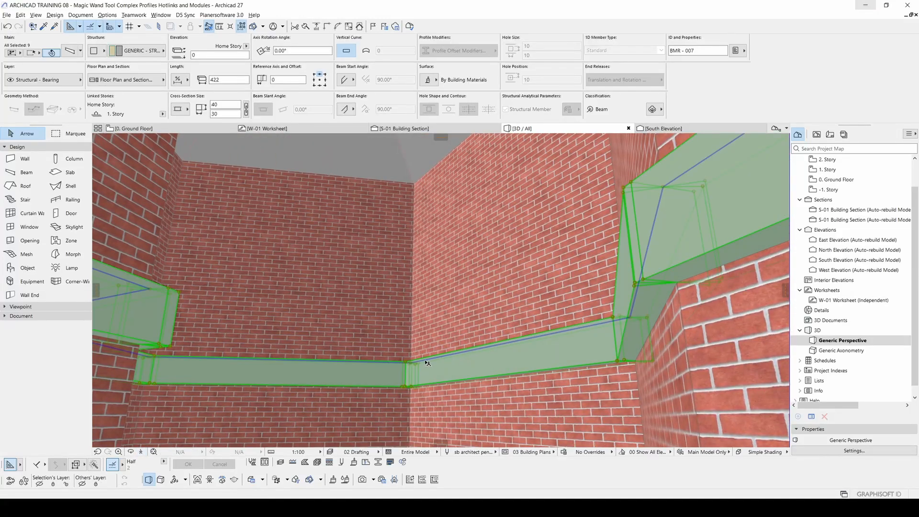
key("ctrl+d")
left_click(407, 360)
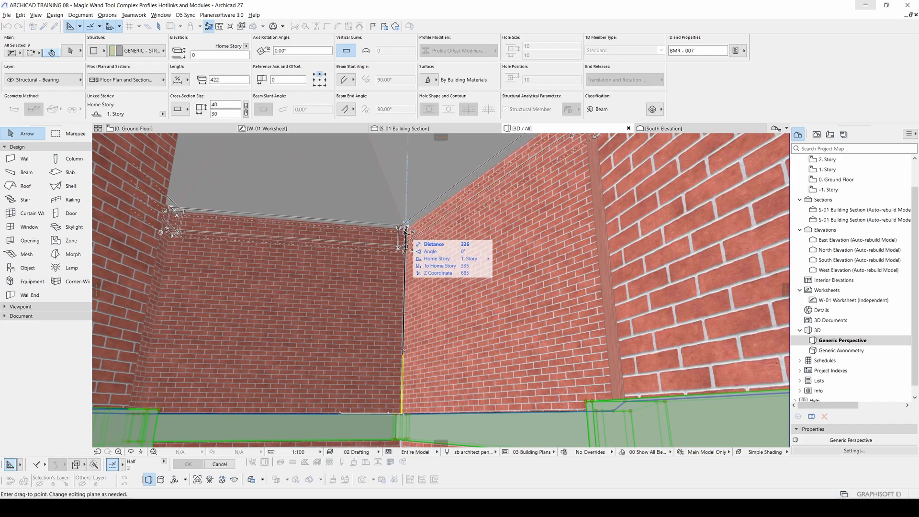
left_click(405, 234)
key("shift+F3")
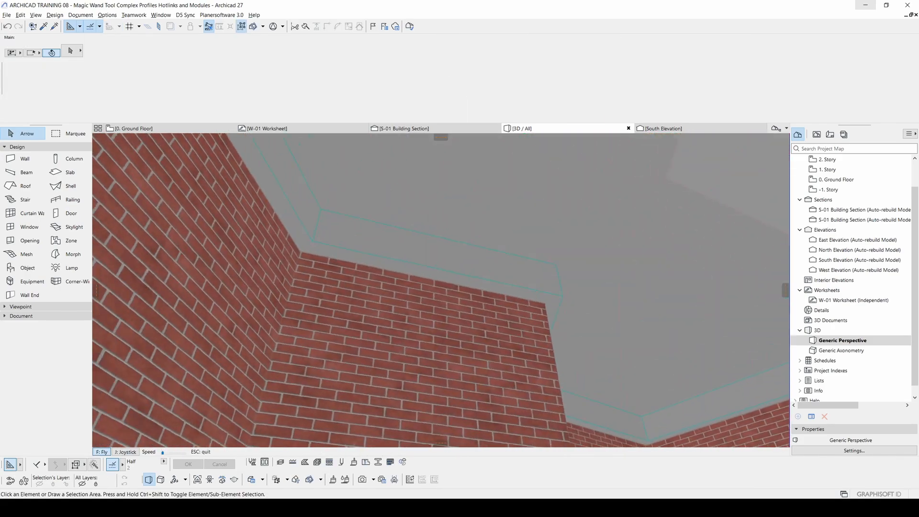
key("Escape")
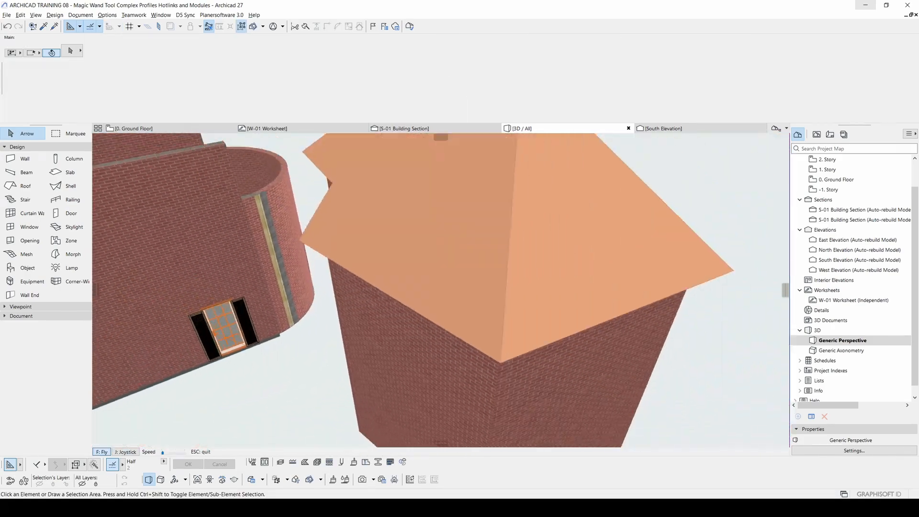
Step: Return to the ground floor plan, set the Beam tool's structure to complex profile and browse the available beam profiles
key("F2")
scroll(448, 293, "down", 5)
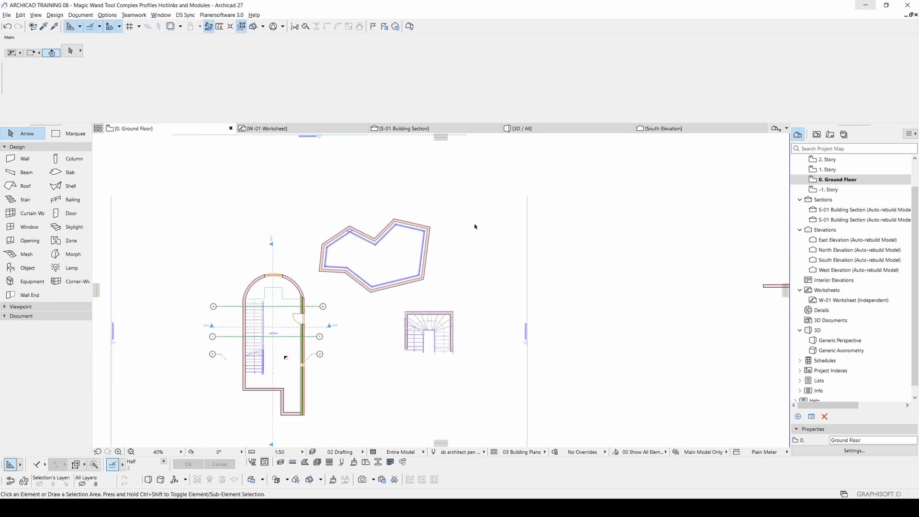
scroll(476, 237, "up", 3)
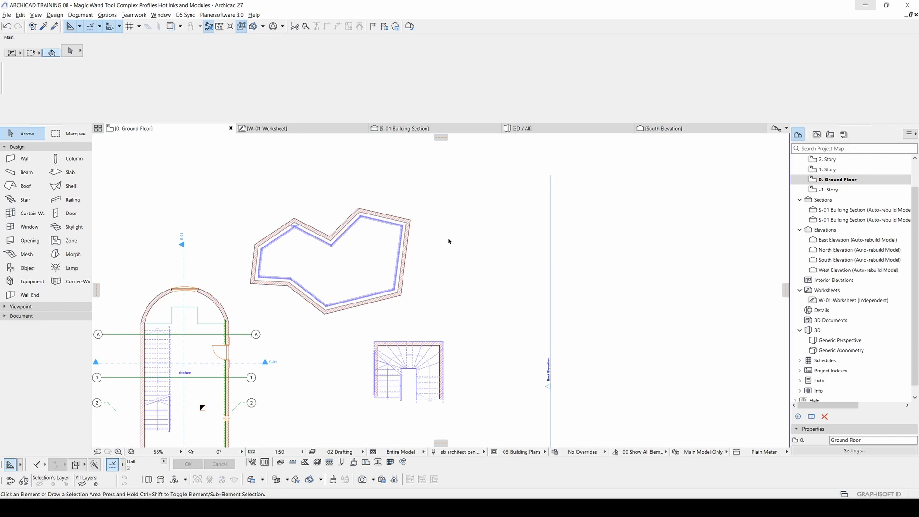
middle_click_drag(521, 264, 509, 240)
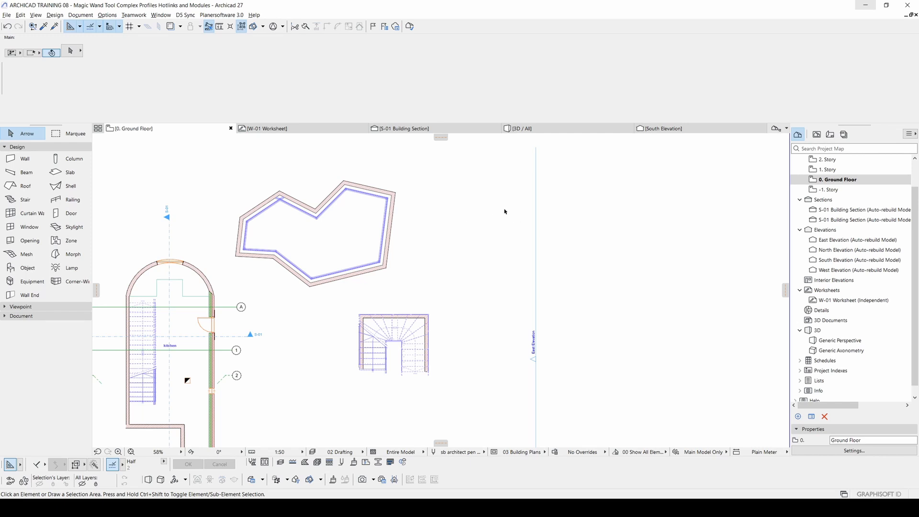
middle_click_drag(529, 230, 441, 248)
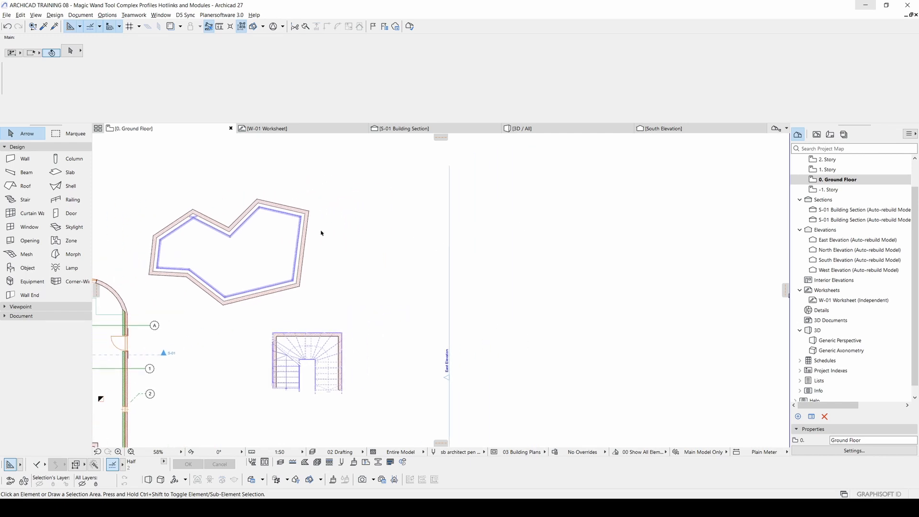
left_click(21, 175)
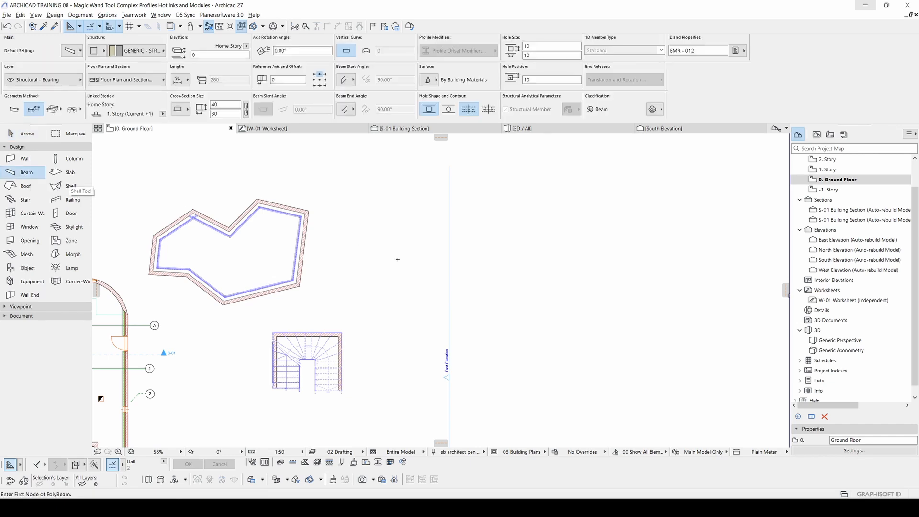
left_click(101, 53)
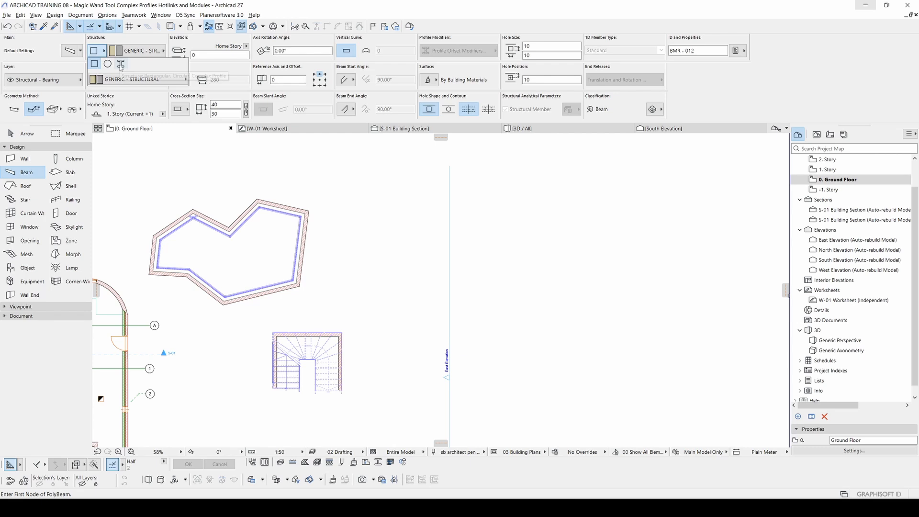
left_click(120, 65)
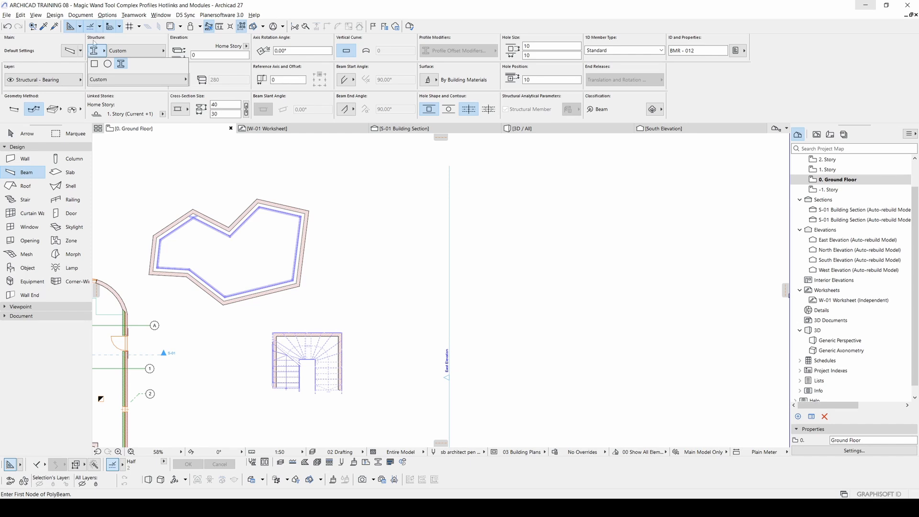
left_click(131, 80)
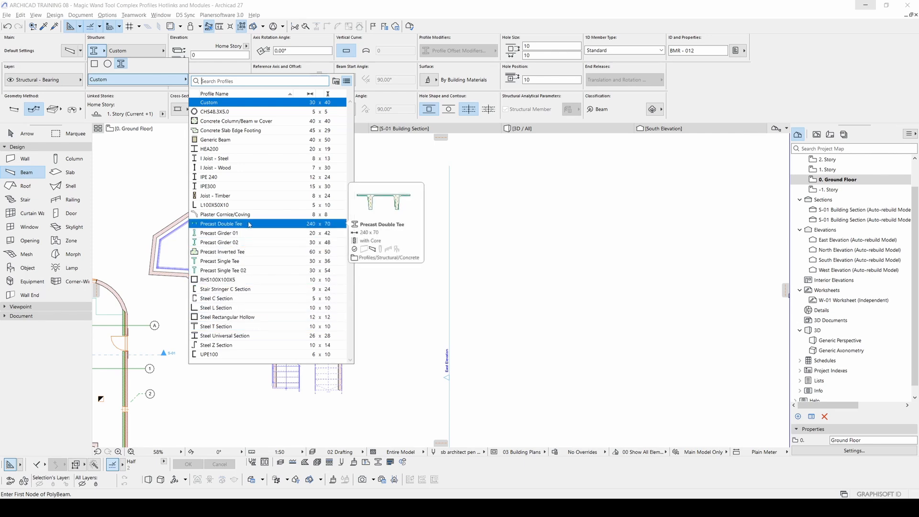
key("Escape")
key("Escape")
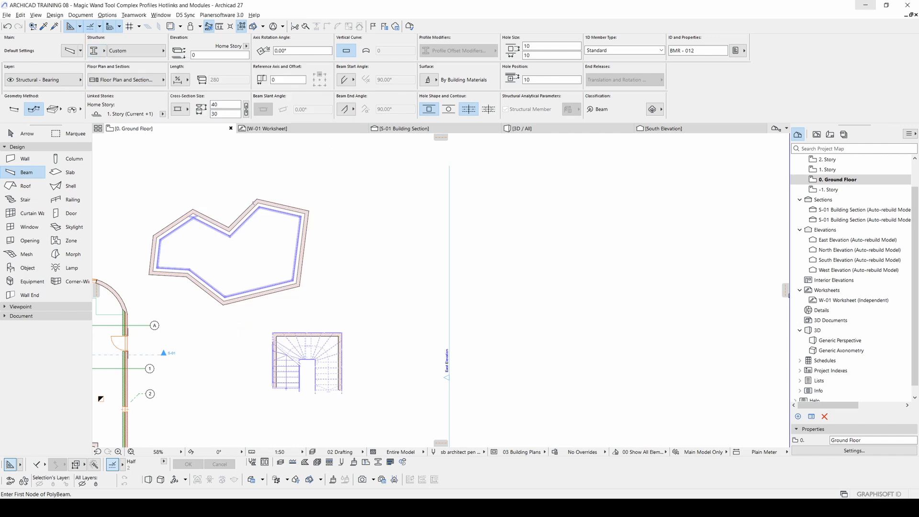
Step: Draw a horizontal wall about 300 long with the composite structure Generic Wall/Shell in the free space beside the nine-sided building
left_click(25, 159)
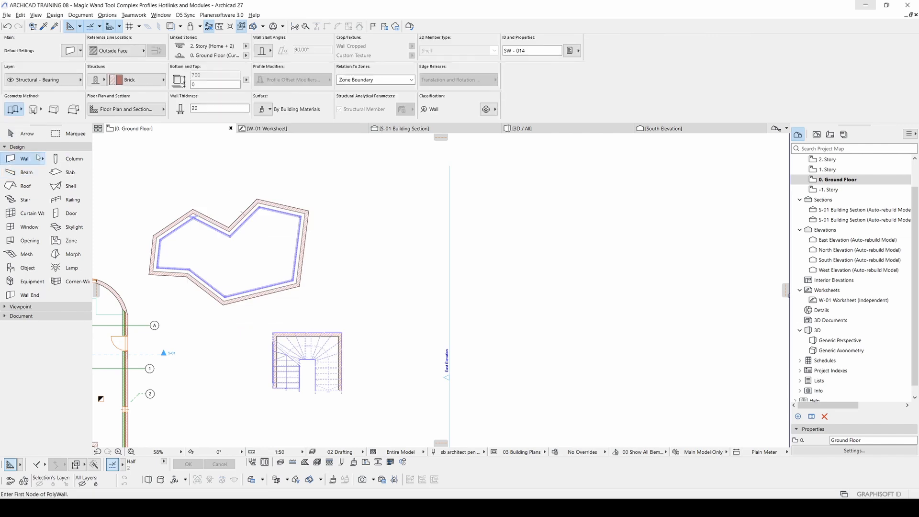
left_click(98, 79)
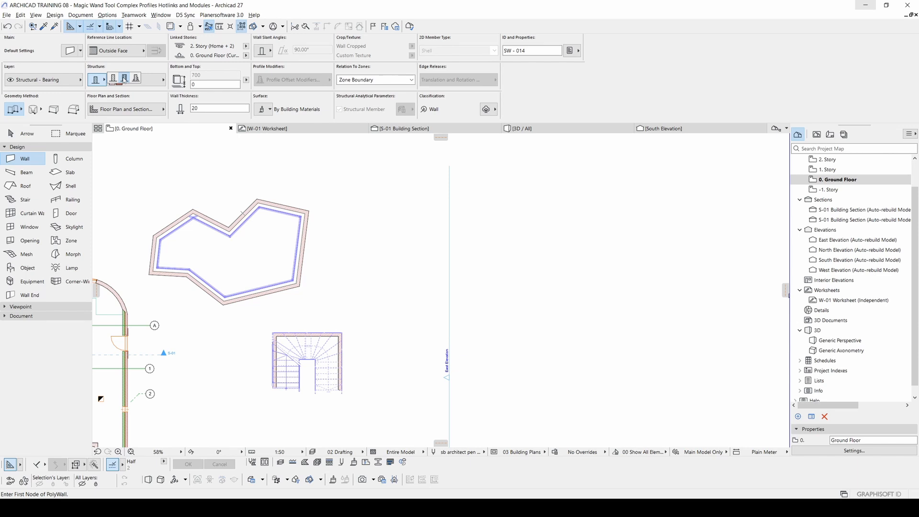
left_click(125, 79)
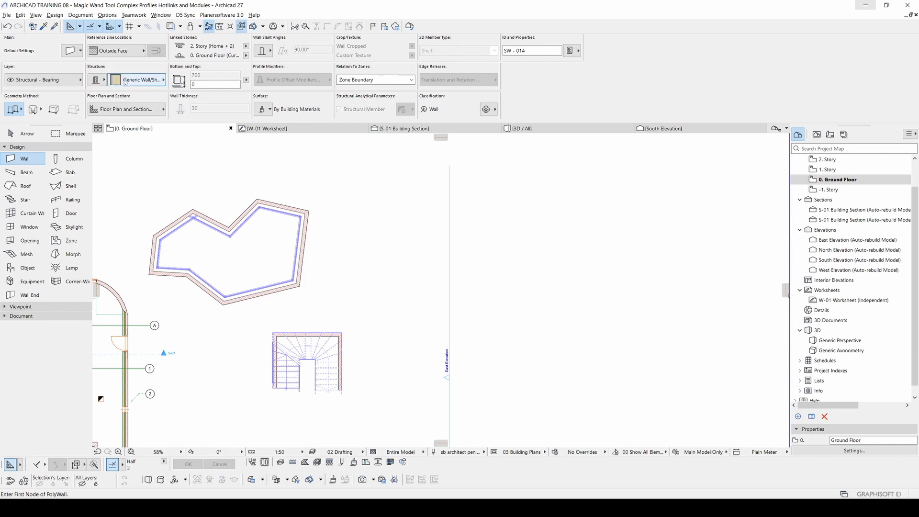
left_click(343, 263)
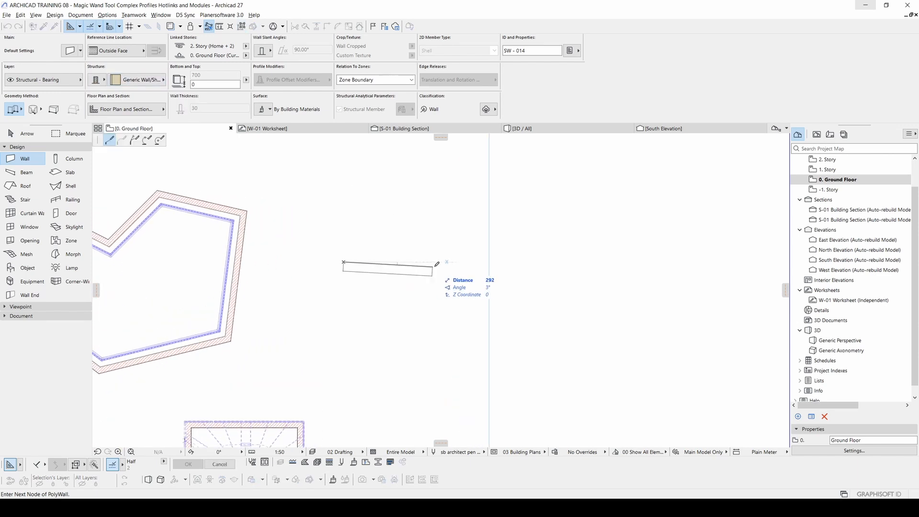
double_click(441, 263)
key("Escape")
Step: Change the new horizontal wall's structure to the complex profile Concrete Slab Edge Footing
scroll(403, 270, "up", 2)
scroll(406, 270, "up", 2)
left_click(374, 268)
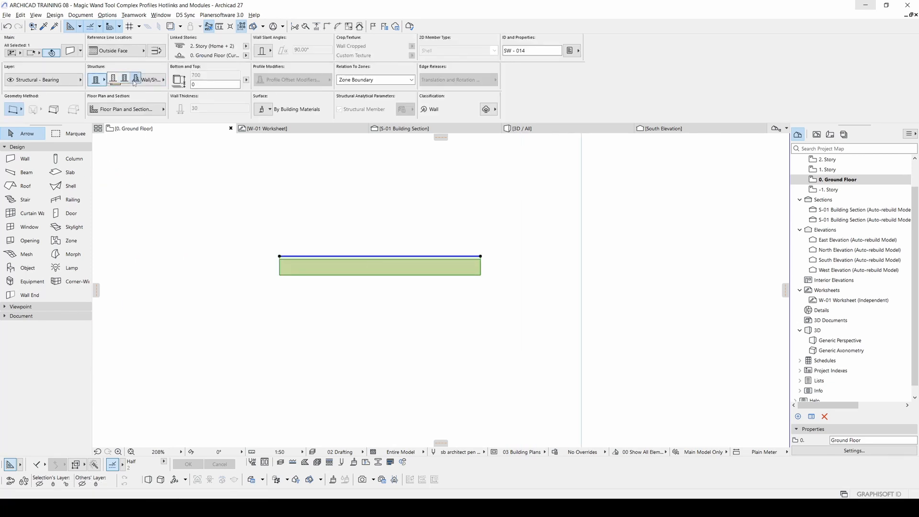
left_click(134, 81)
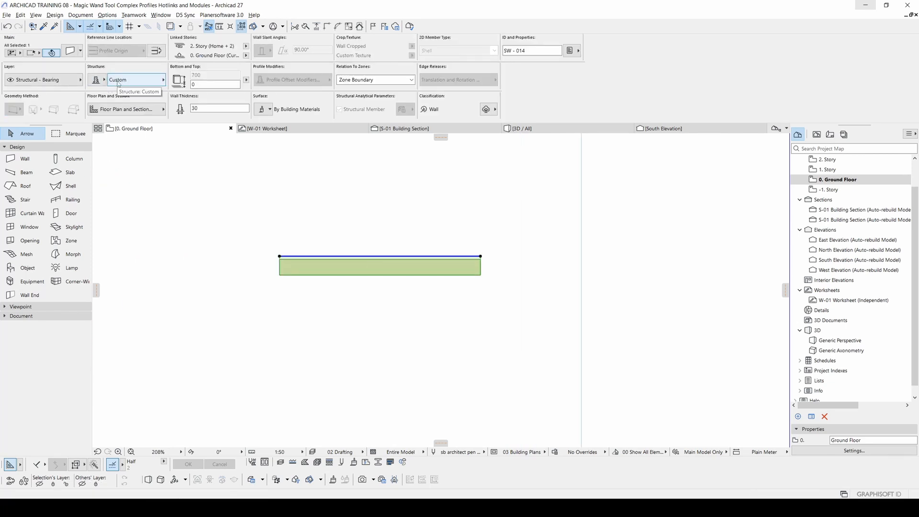
left_click(118, 80)
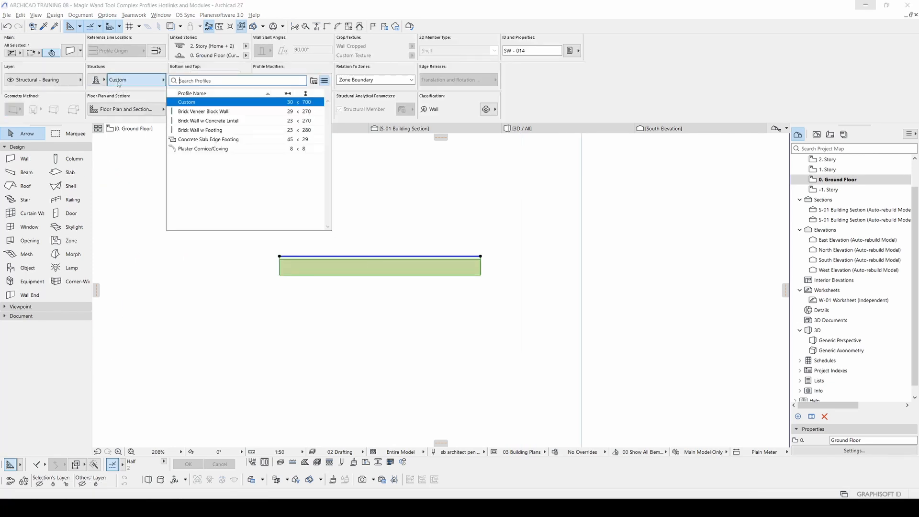
left_click(210, 139)
Step: Examine the shape of the footing-profile wall up close in the 3D view
key("F3")
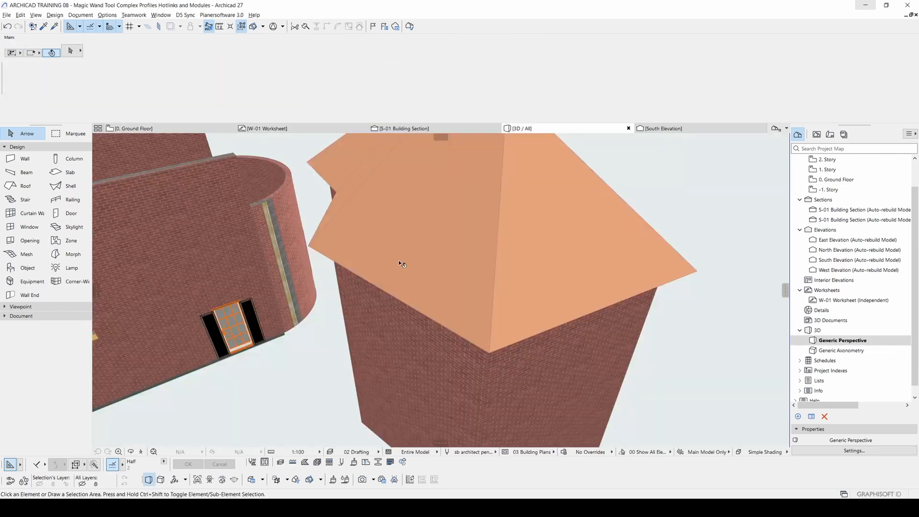
scroll(399, 261, "down", 6)
middle_click_drag(403, 281, 340, 243)
left_click(481, 329)
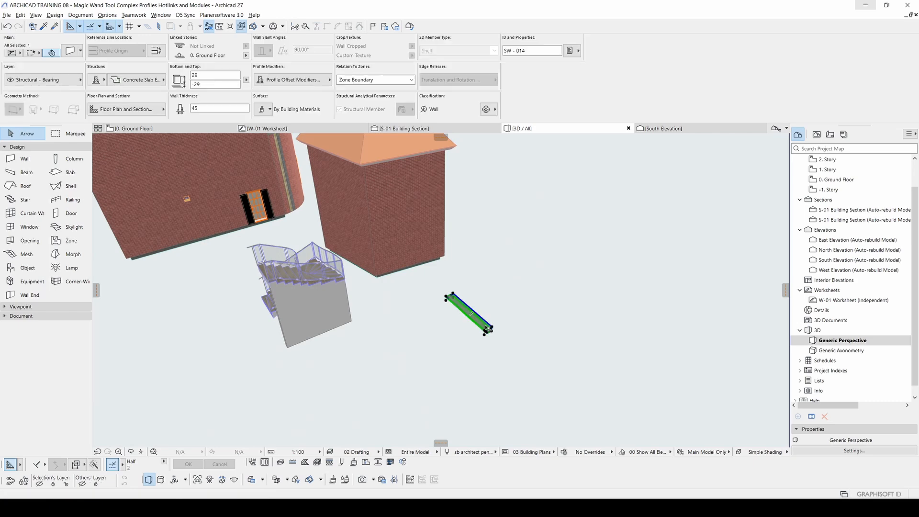
scroll(485, 325, "up", 8)
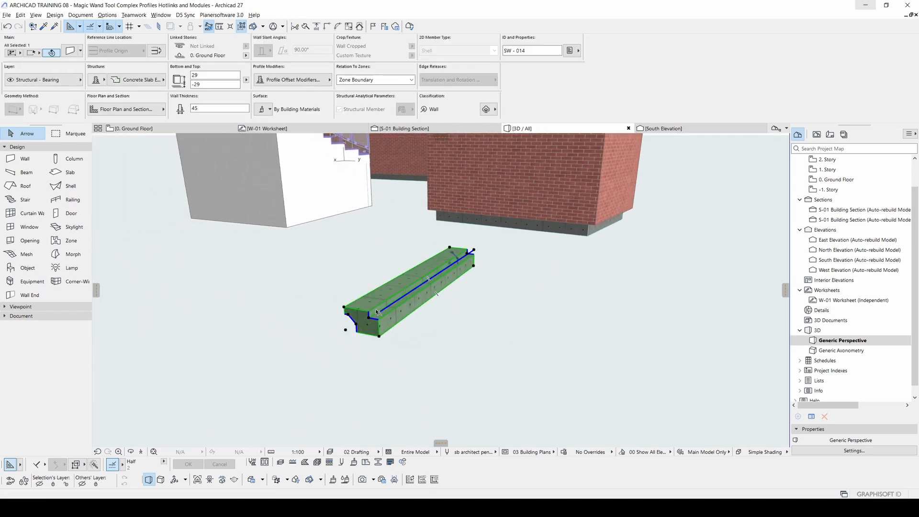
scroll(377, 310, "up", 2)
scroll(378, 312, "up", 3)
scroll(381, 314, "up", 2)
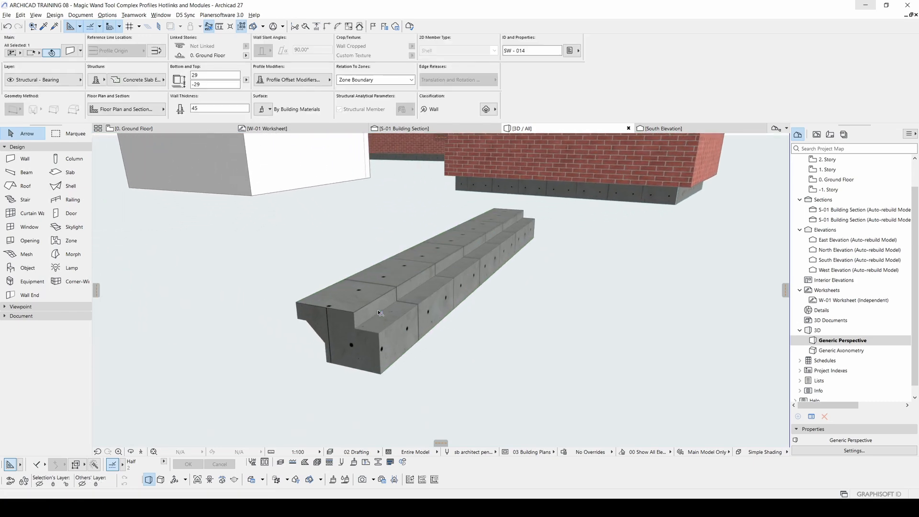
Step: Widen and deepen the stepped notch of the concrete footing wall by stretching its profile edges in 3D
left_click(356, 320)
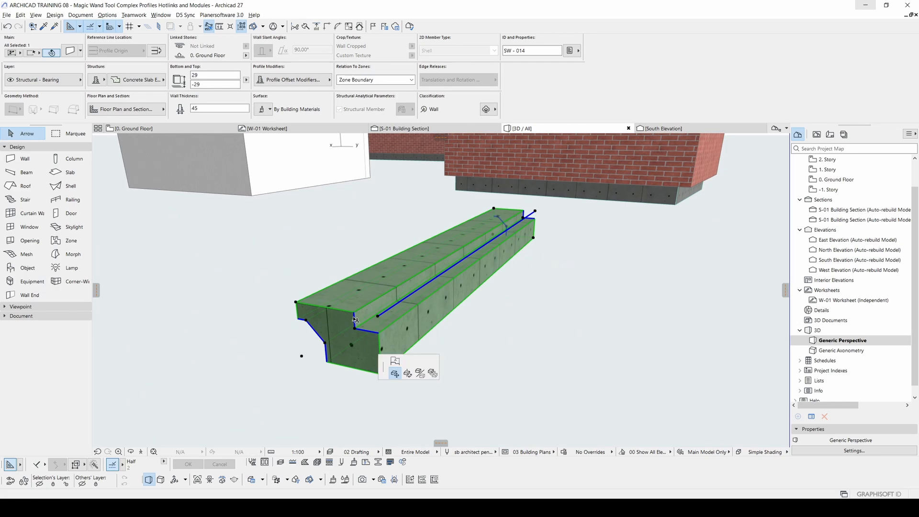
left_click(390, 372)
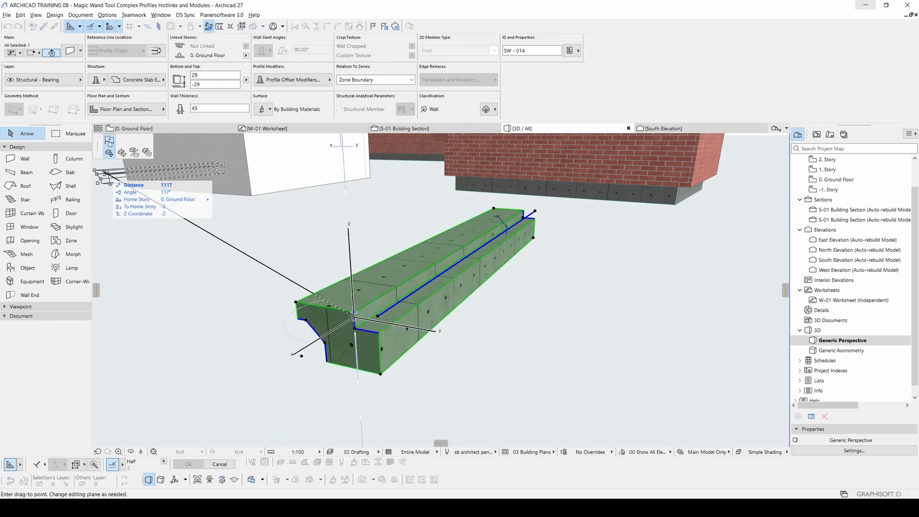
left_click(368, 335)
left_click(370, 332)
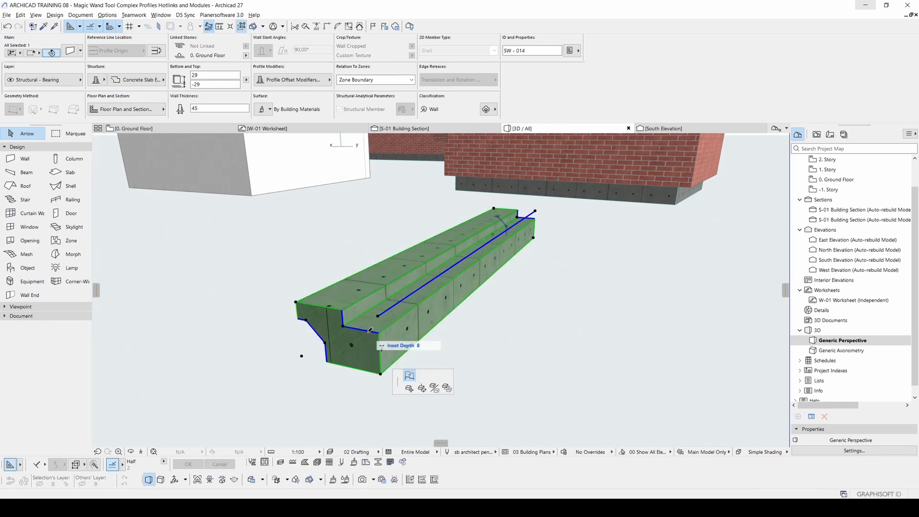
left_click(373, 342)
middle_click_drag(389, 333, 363, 310)
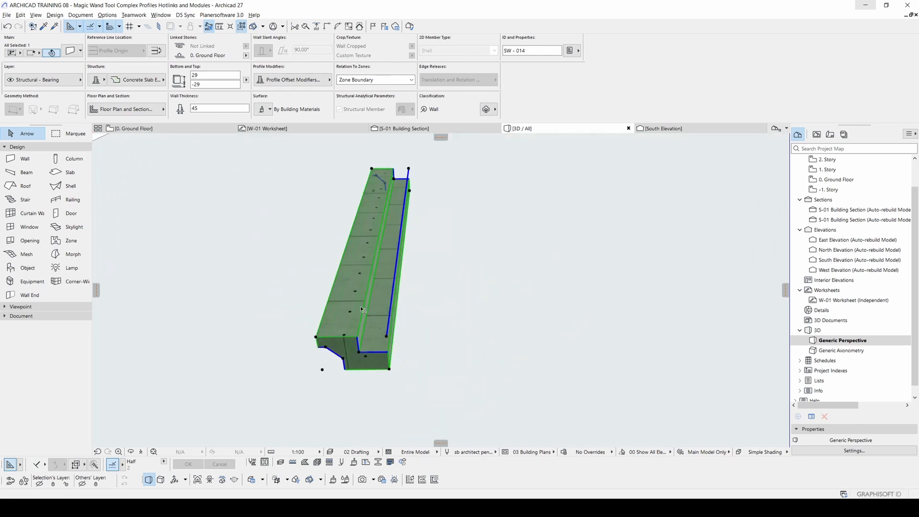
Step: Change the selected footing wall's complex profile to Brick Wall w Footing and inspect its shape in 3D
left_click(129, 80)
left_click(191, 130)
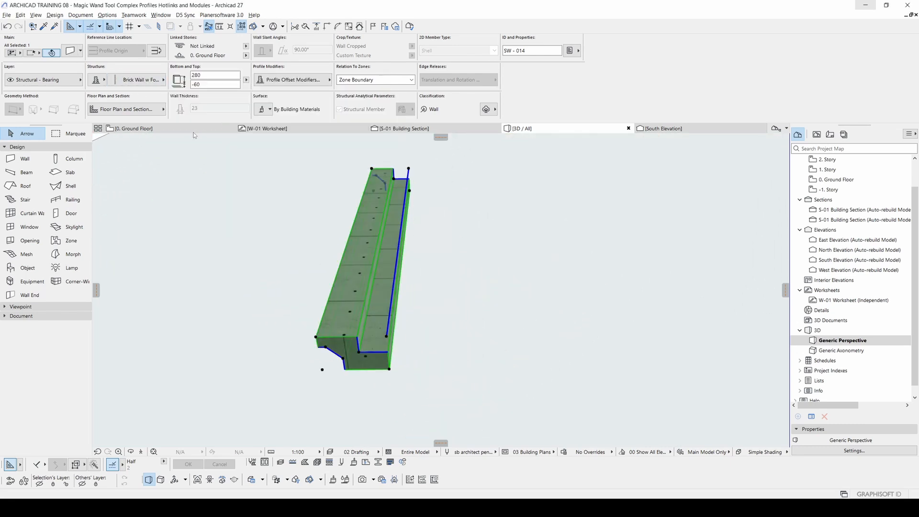
scroll(408, 322, "up", 5)
middle_click_drag(408, 321, 429, 324, "shift")
middle_click_drag(374, 271, 338, 288, "shift")
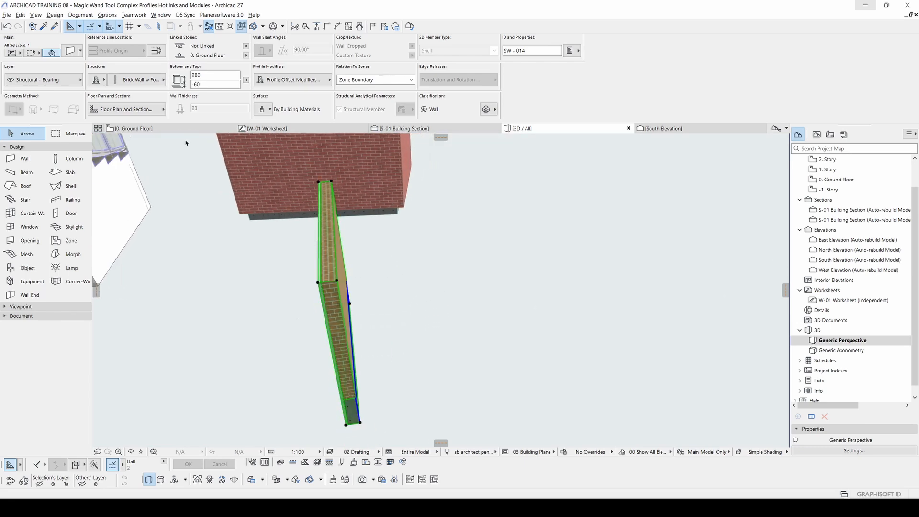
Step: Change the wall's complex profile to Brick Wall w Concrete Lintel, inspect it in 3D and deselect it
left_click(151, 84)
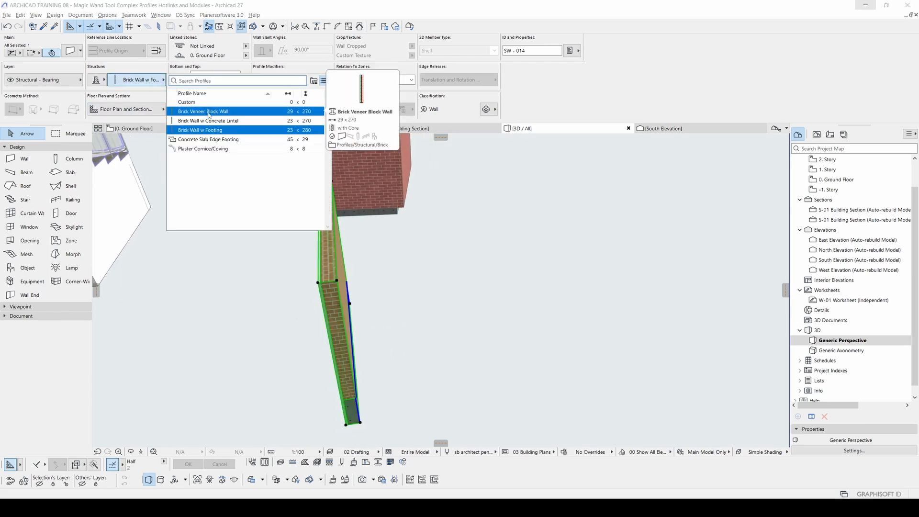
left_click(219, 123)
middle_click_drag(343, 304, 397, 314, "shift")
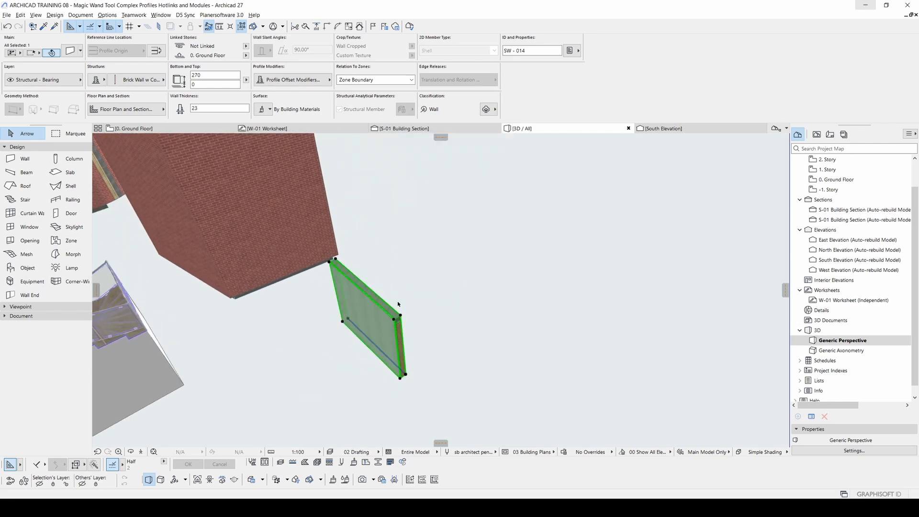
left_click(407, 283)
Step: Return to the ground floor plan and open the Profile Manager for complex profiles
key("F2")
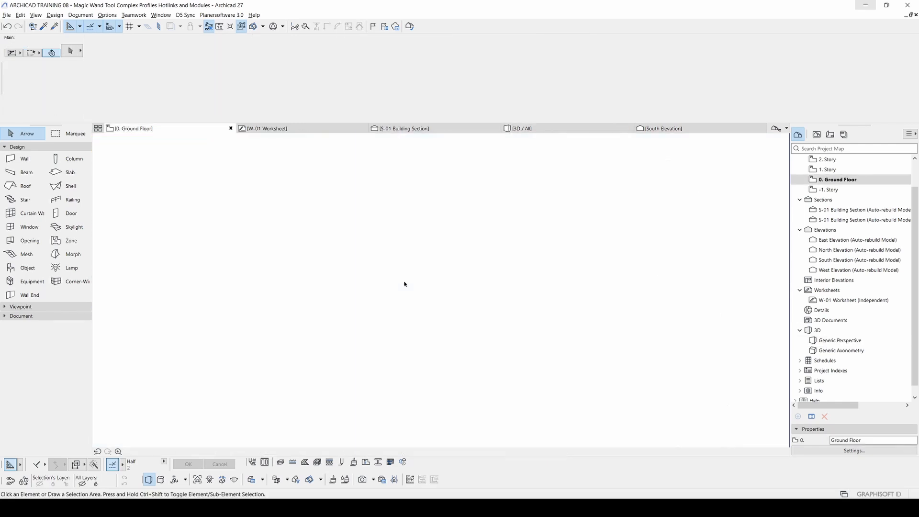
left_click(55, 15)
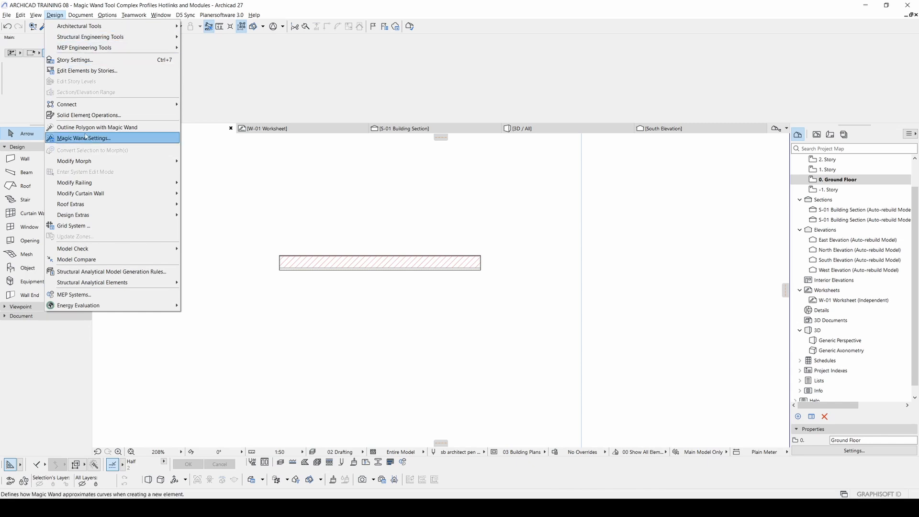
left_click(107, 15)
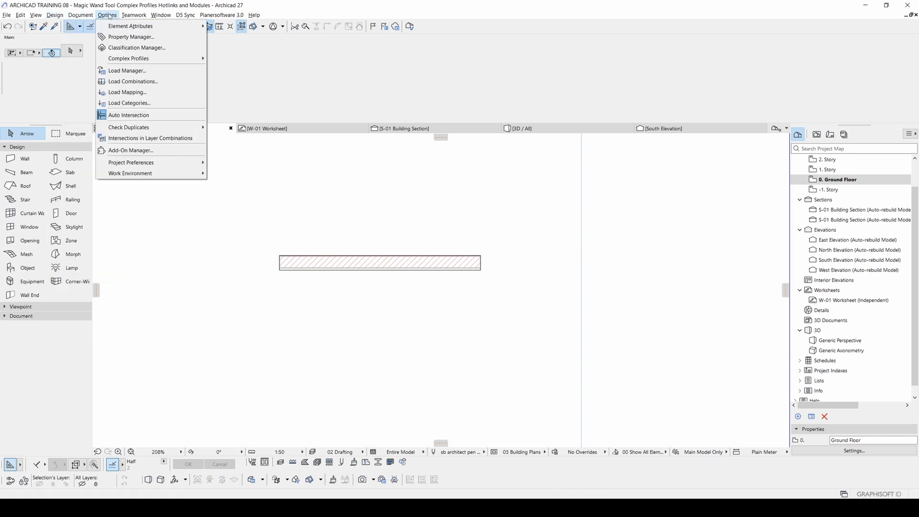
mouse_move(130, 61)
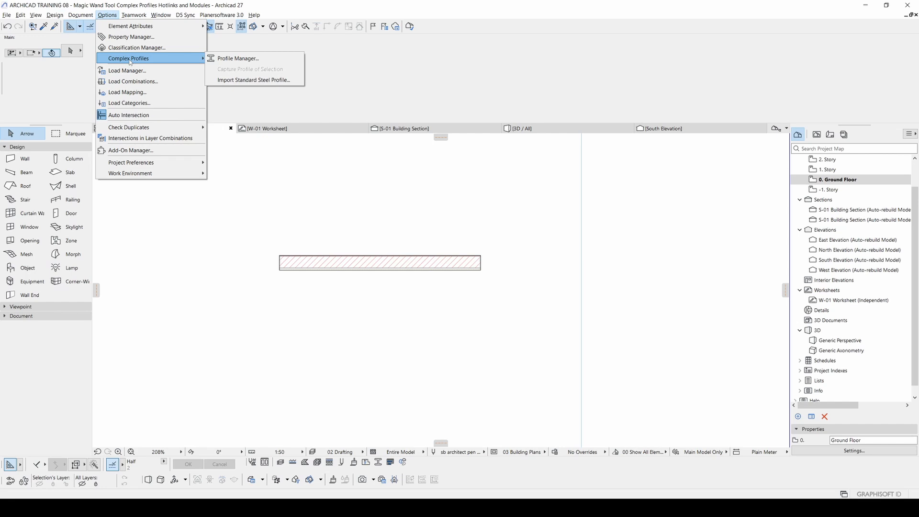
left_click(233, 58)
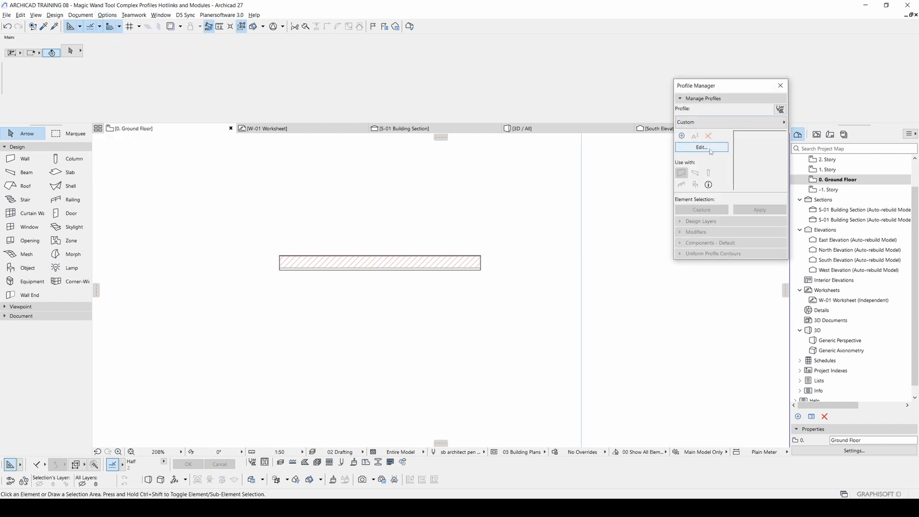
Step: Create a new blank complex profile named New Profile in the main Profiles folder
left_click(682, 136)
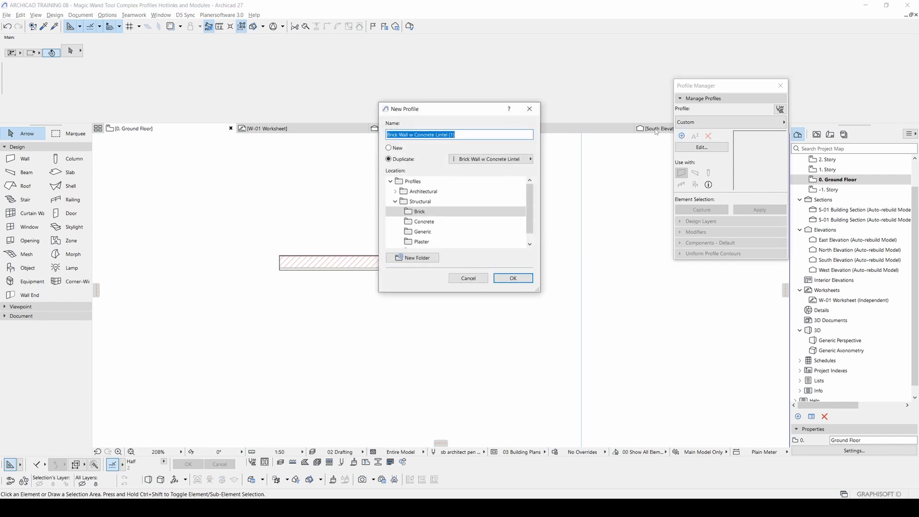
left_click_drag(436, 113, 582, 153)
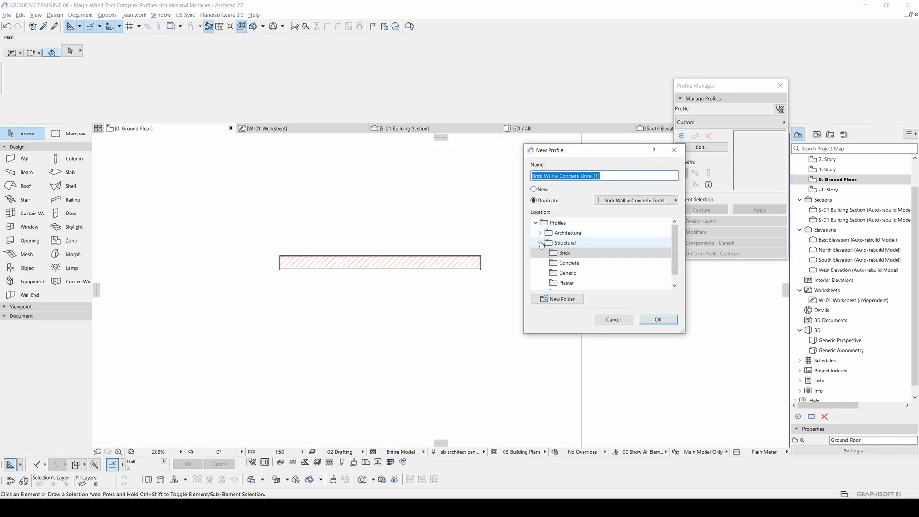
left_click(558, 225)
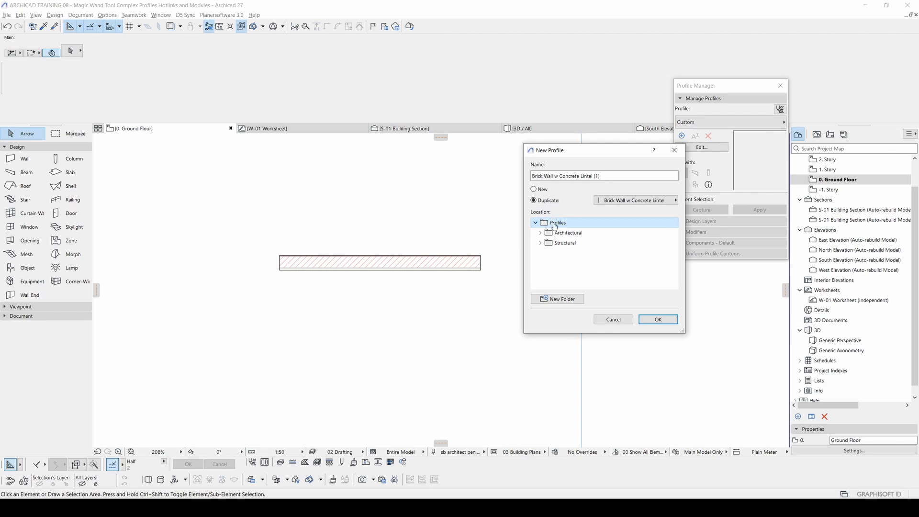
left_click(533, 189)
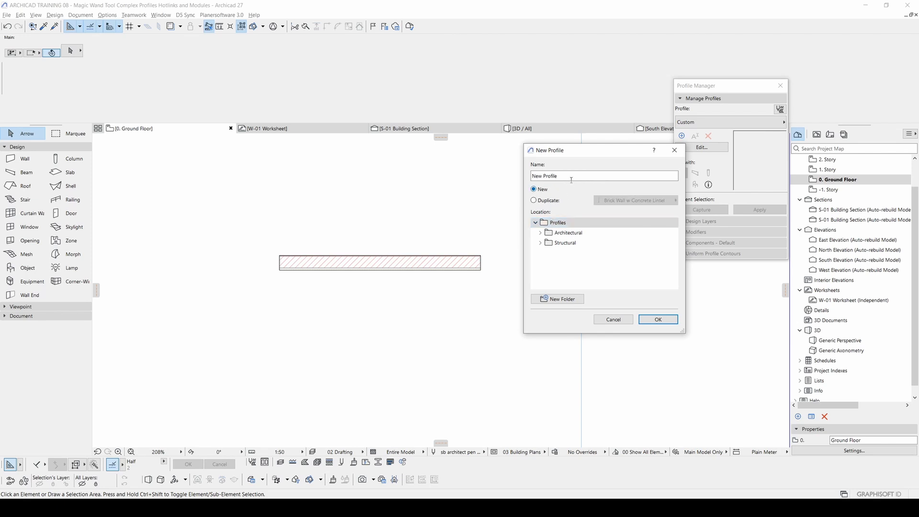
left_click_drag(571, 180, 485, 171)
left_click_drag(584, 154, 569, 176)
left_click(644, 341)
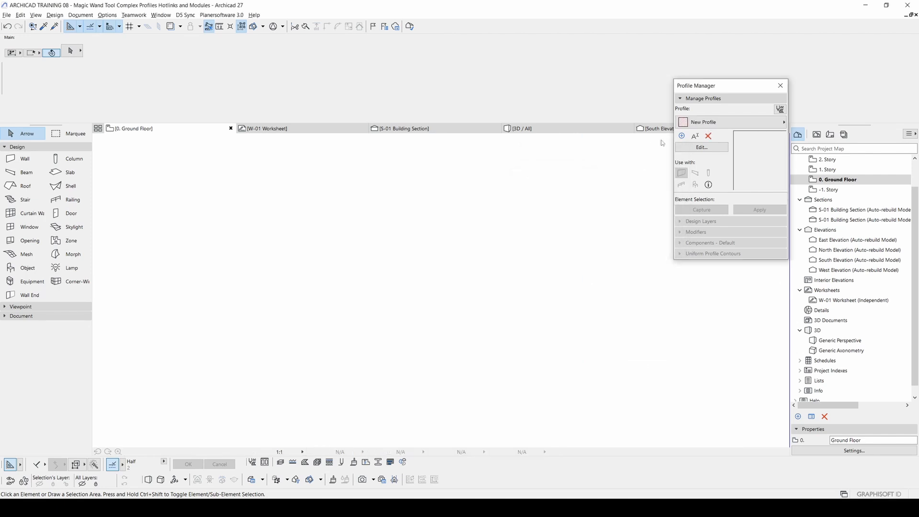
Step: Try moving the square brick fill of the new profile away from its origin, and undo the move
scroll(459, 239, "down", 5)
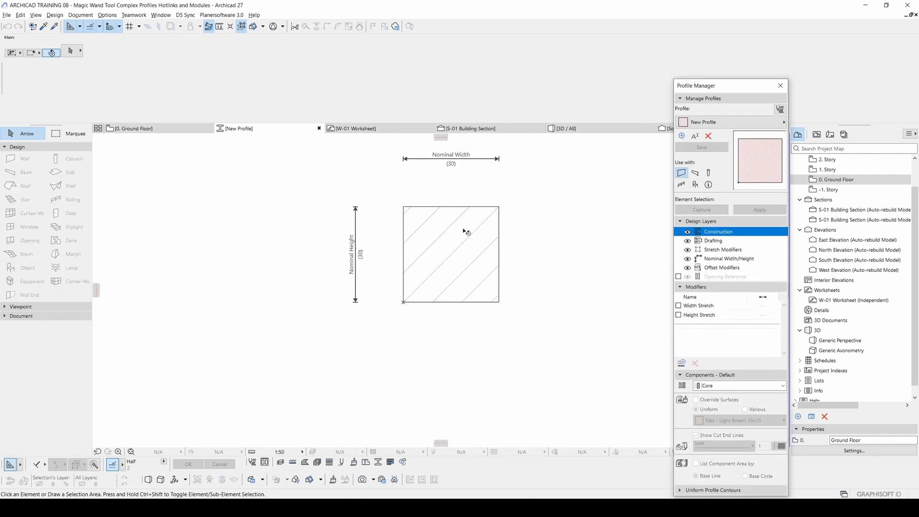
left_click(424, 262)
middle_click_drag(430, 260, 368, 283)
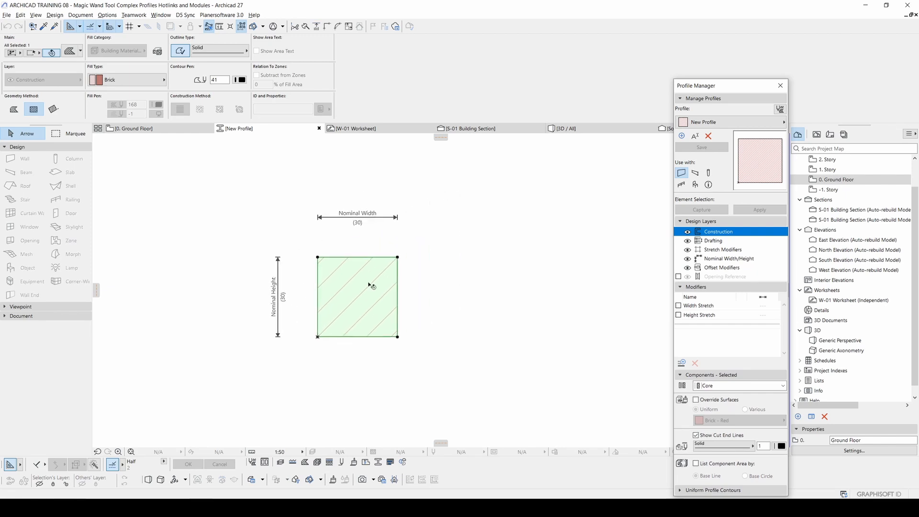
key("ctrl+d")
left_click(346, 302)
left_click(468, 256)
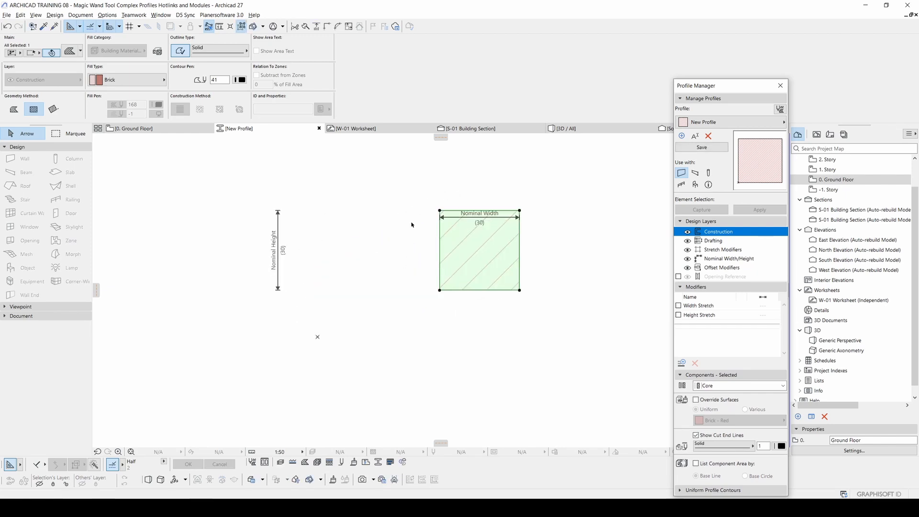
key("ctrl+z")
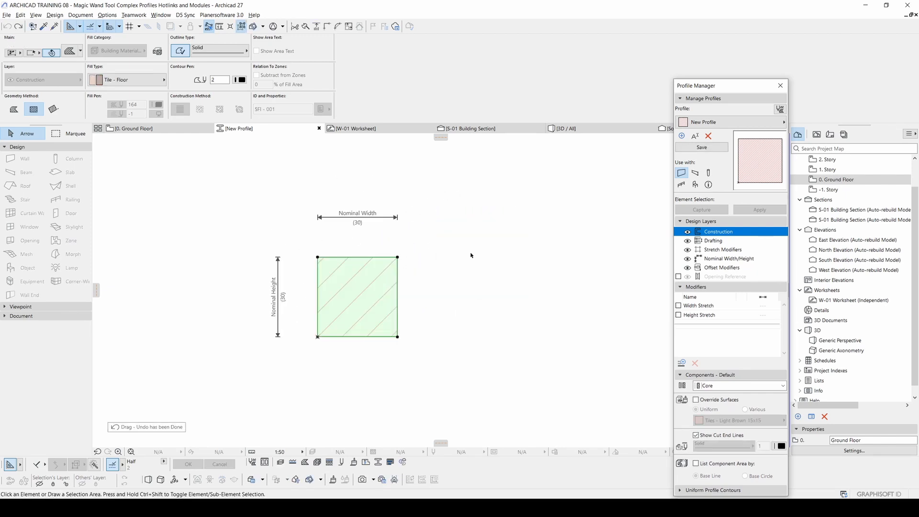
left_click(454, 255)
left_click(370, 279)
left_click(446, 287)
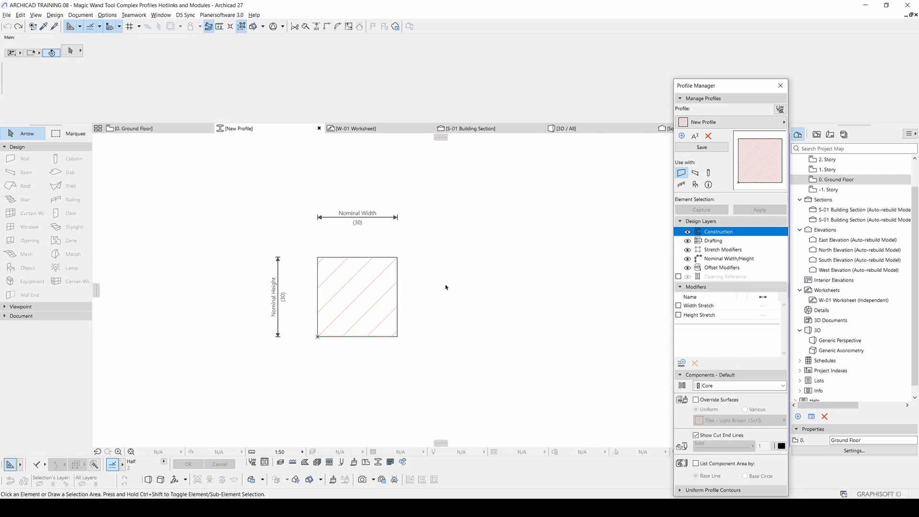
left_click(364, 283)
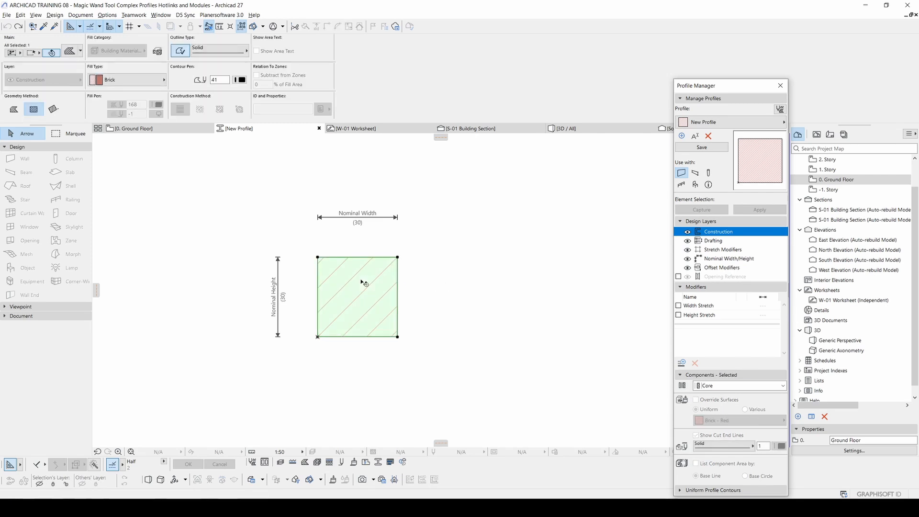
left_click(110, 80)
left_click(440, 235)
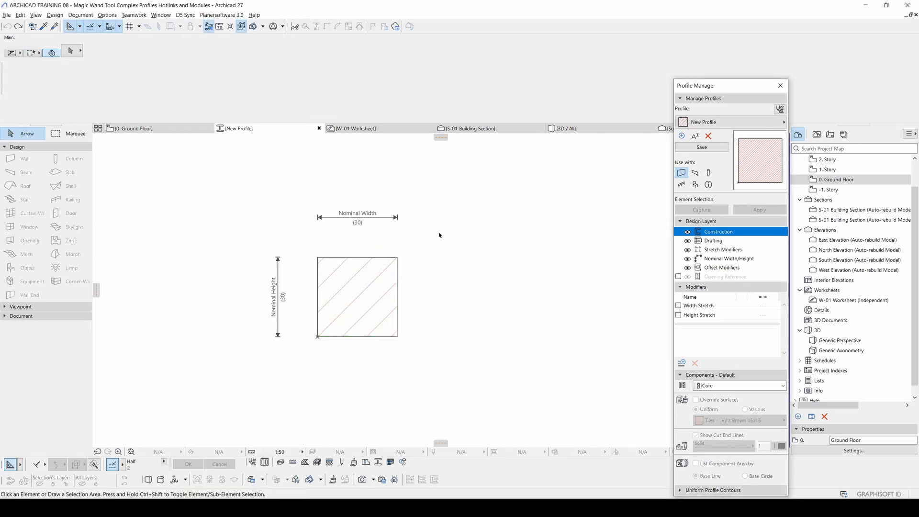
Step: Draw a rectangular fill about 10 wide against the brick square's upper right side and set its material to Glass
double_click(369, 283)
middle_click_drag(394, 217, 376, 228)
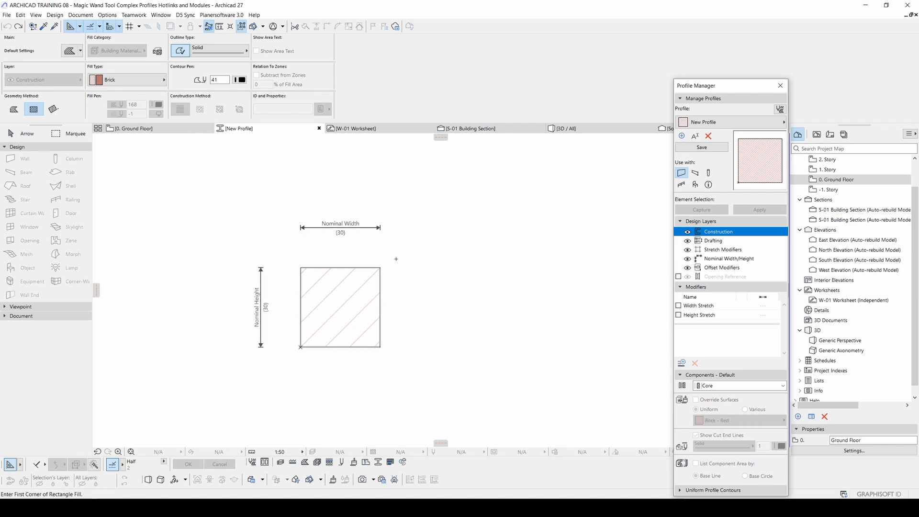
left_click(381, 267)
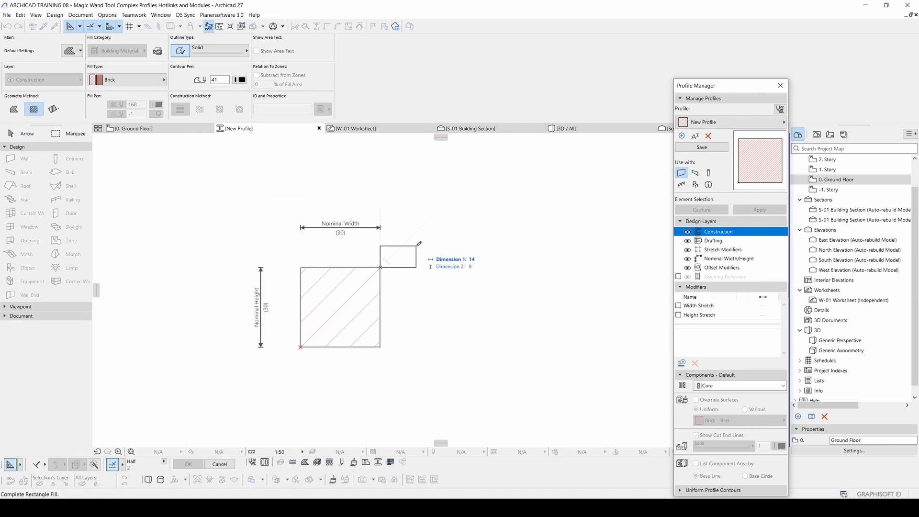
left_click(407, 301)
key("Escape")
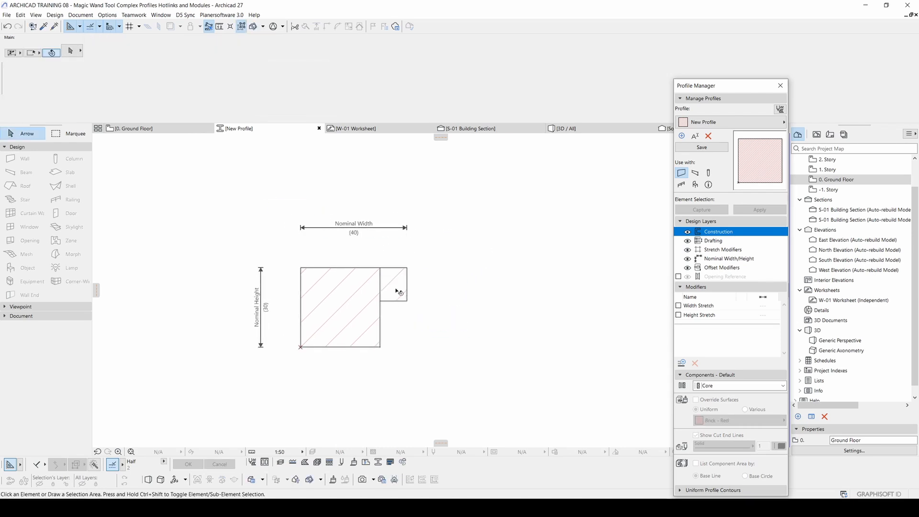
left_click(125, 81)
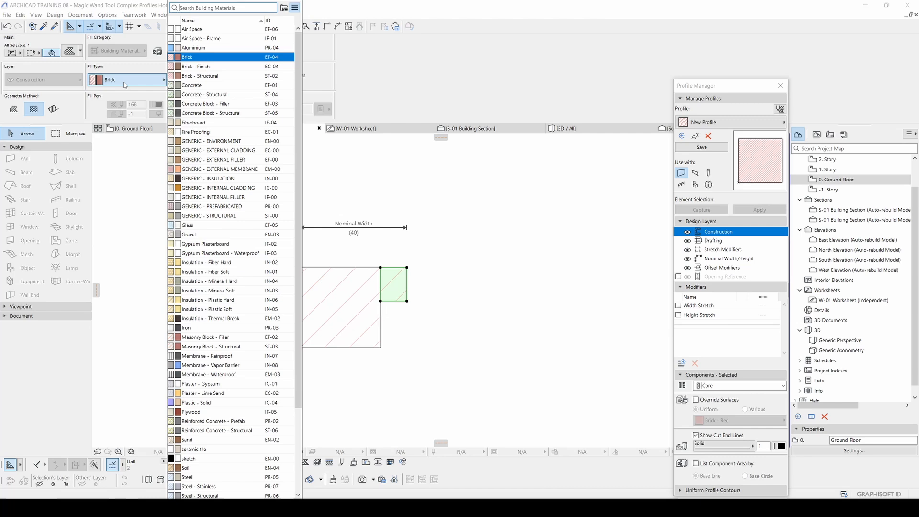
left_click(189, 225)
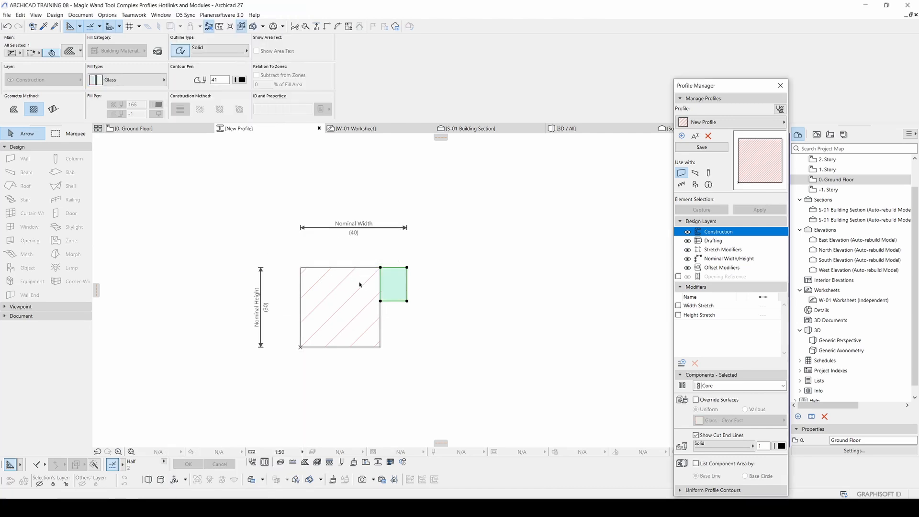
Step: Stretch the glass fill upward to a nominal profile height of about 147 and offset its outer edge to about 2 thick
left_click(397, 268)
scroll(380, 353, "down", 3)
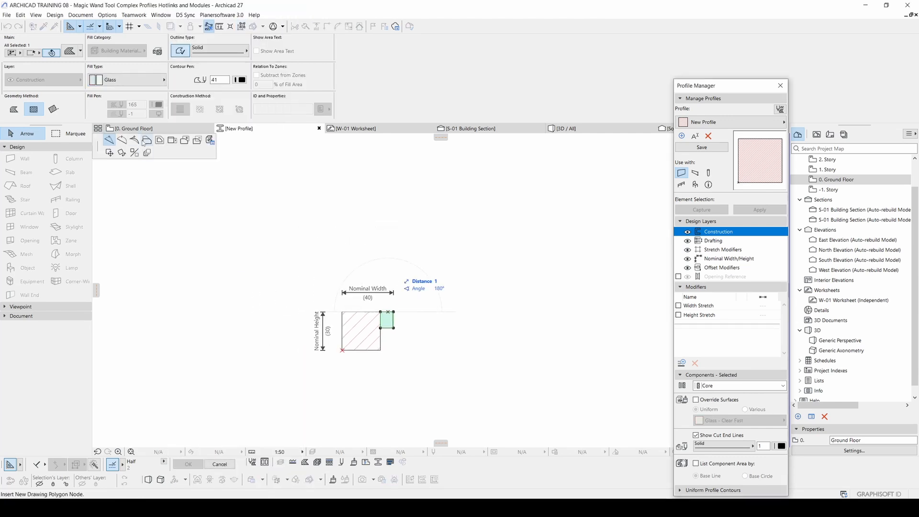
left_click(385, 162)
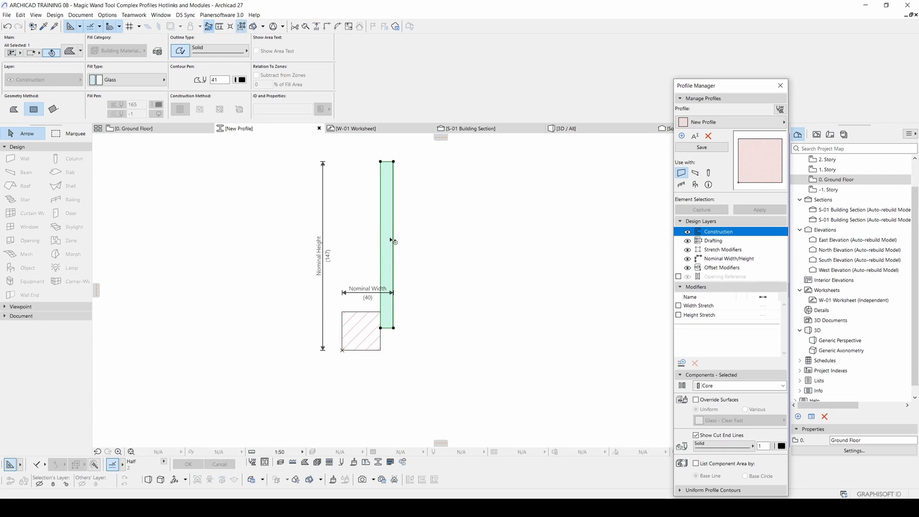
left_click(395, 240)
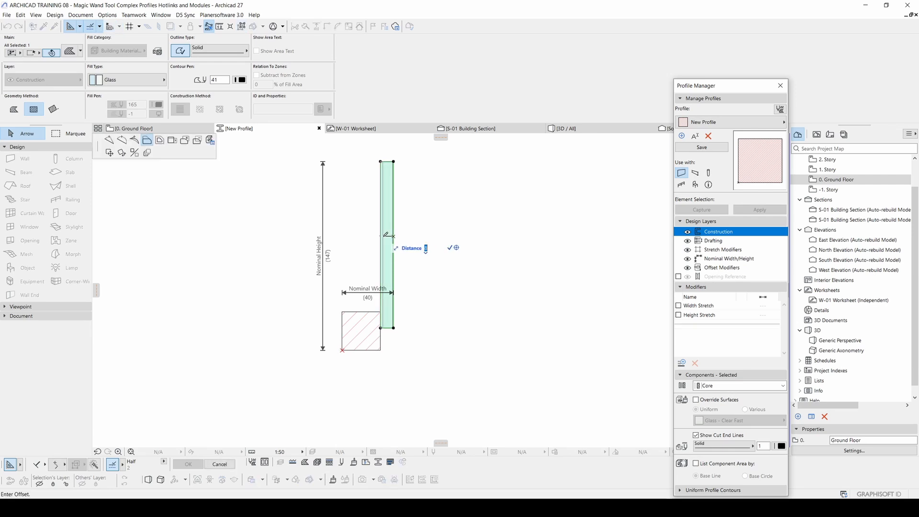
left_click(386, 236)
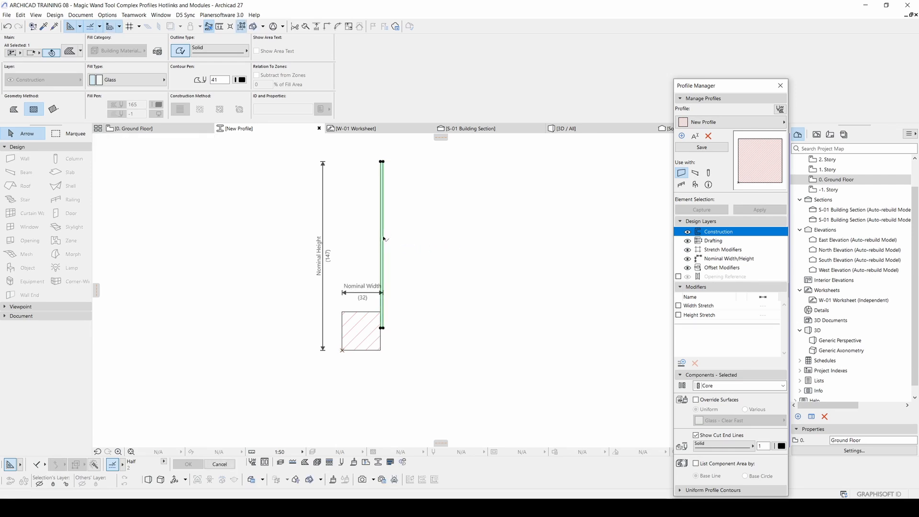
left_click(367, 321)
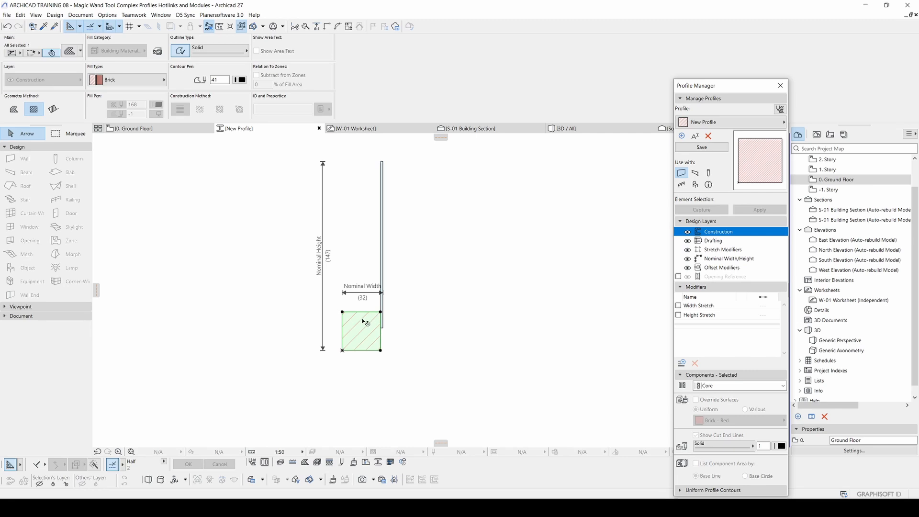
Step: Copy the brick square to the opposite side of the glass fill, flush against the glass's outer edge
key("ctrl+shift+d")
left_click(342, 312)
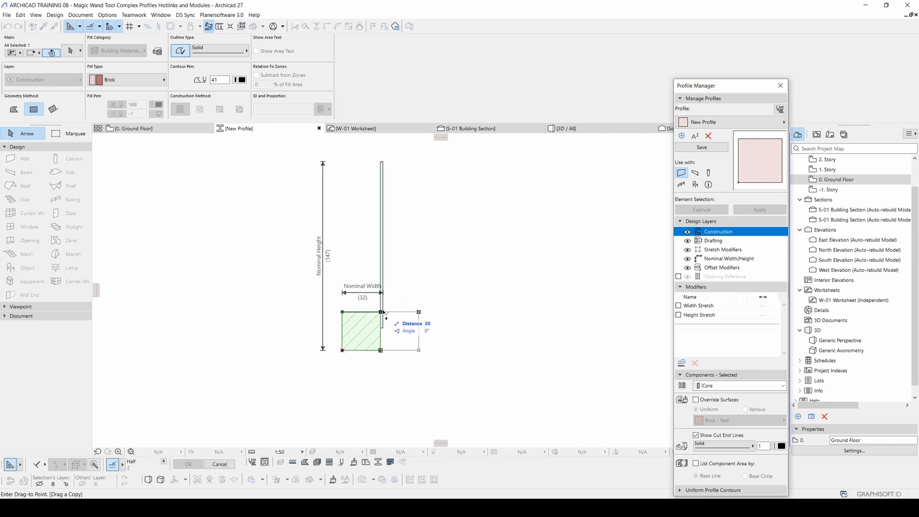
left_click(386, 313)
key("Escape")
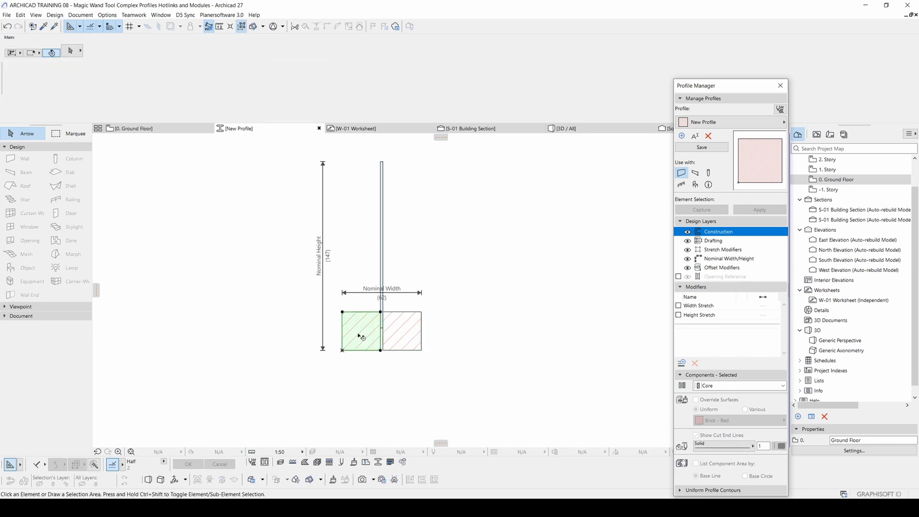
Step: Draw an Aluminium rectangular fill about 2 by 17 in the gap between the brick squares, directly below the glass
left_click(358, 335, "alt")
scroll(369, 336, "up", 8)
middle_click_drag(420, 340, 365, 310)
left_click(163, 79)
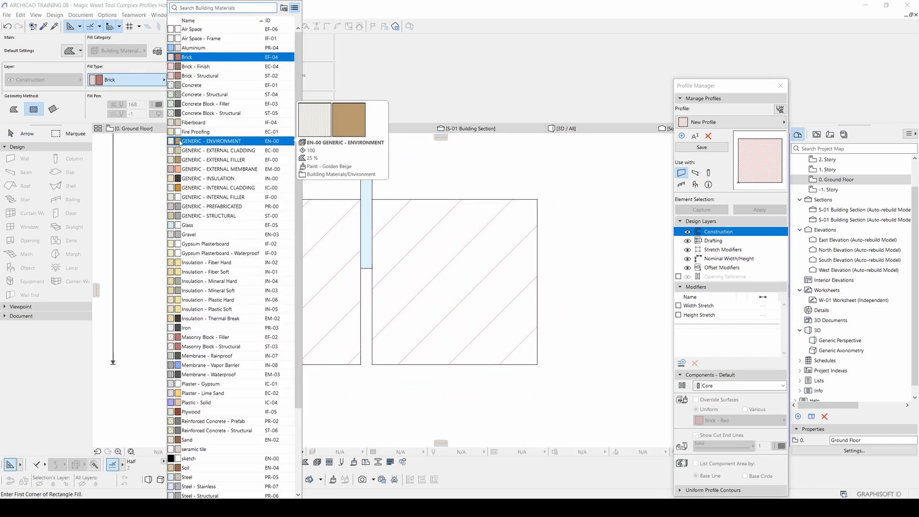
left_click(194, 48)
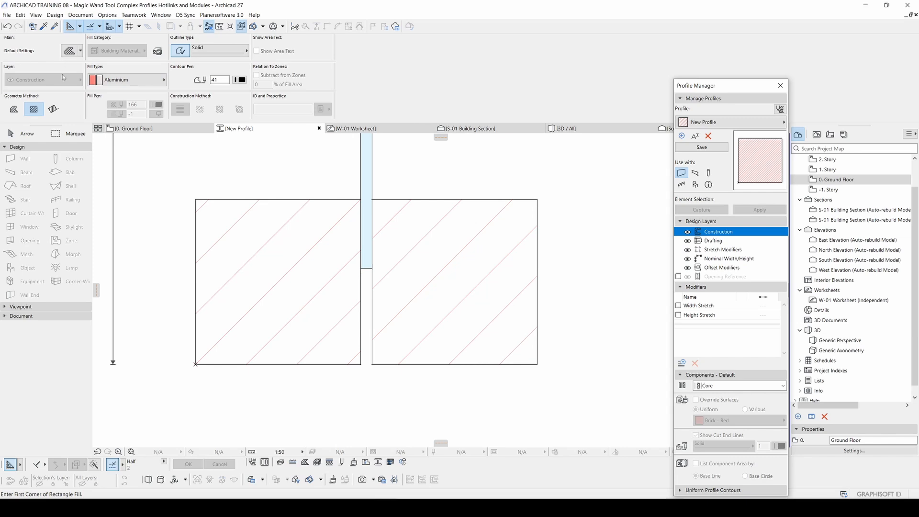
left_click(360, 269)
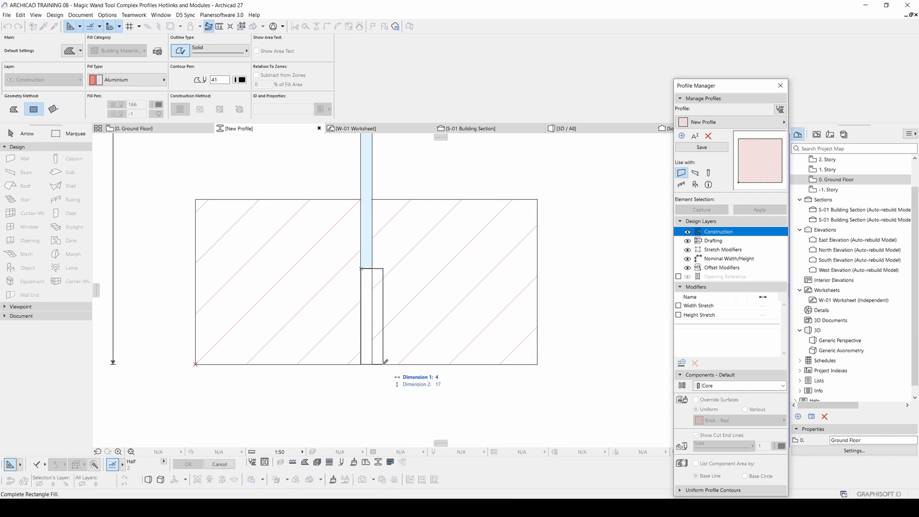
left_click(372, 364)
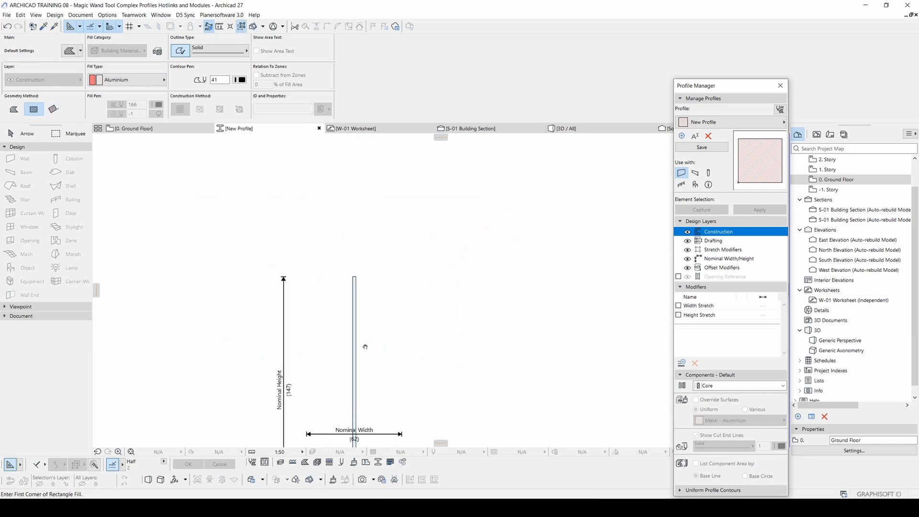
Step: Draw a square Aluminium fill about 6 high, centred on the upper end of the glass as a cap
middle_click_drag(366, 347, 365, 348)
scroll(344, 261, "up", 3)
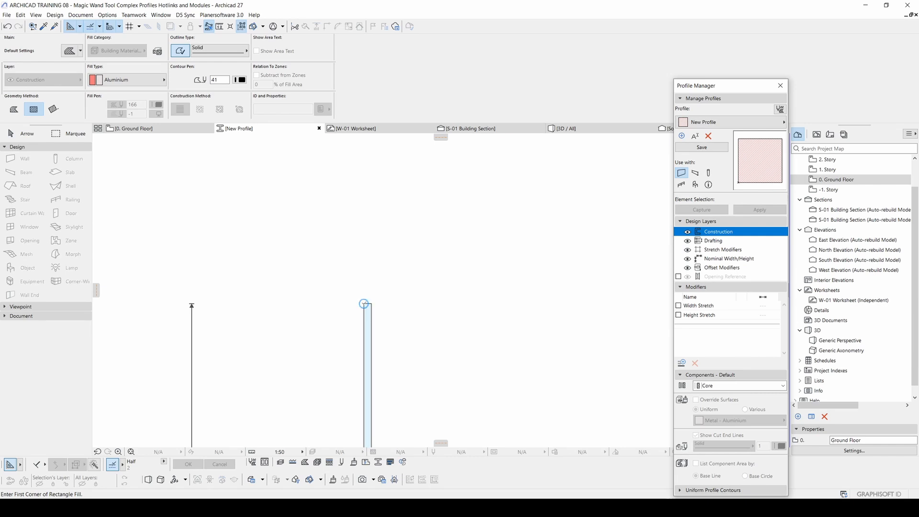
left_click(354, 304)
left_click(378, 281)
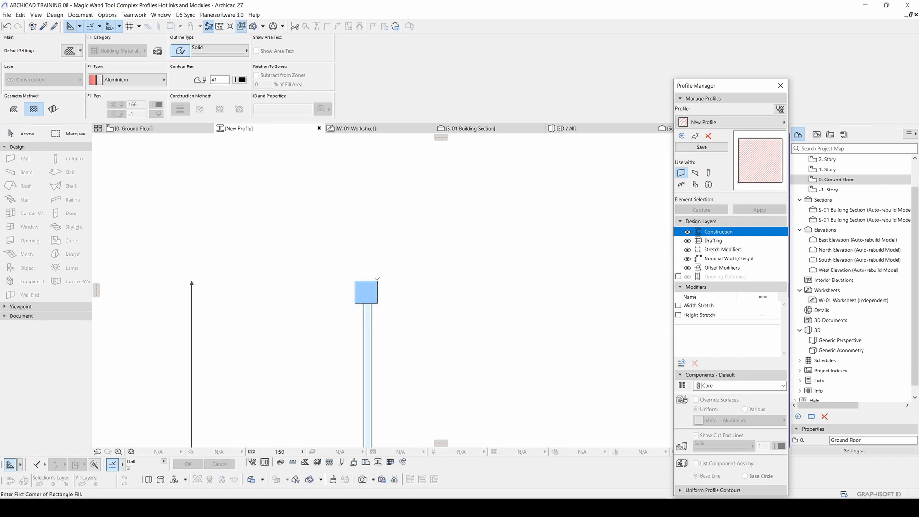
key("Escape")
Step: Move the profile's Nominal Width dimension line to below the brick base
scroll(371, 282, "down", 6)
middle_click_drag(351, 304, 398, 273)
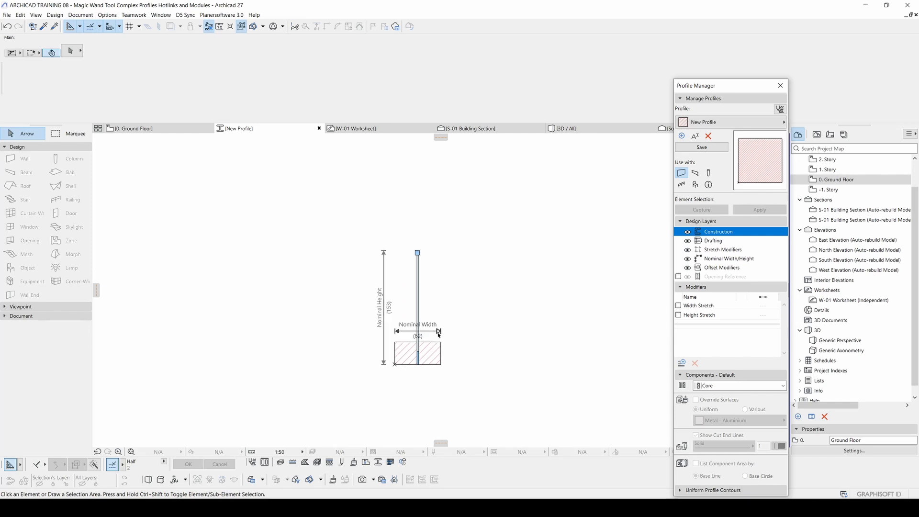
left_click_drag(439, 335, 439, 391)
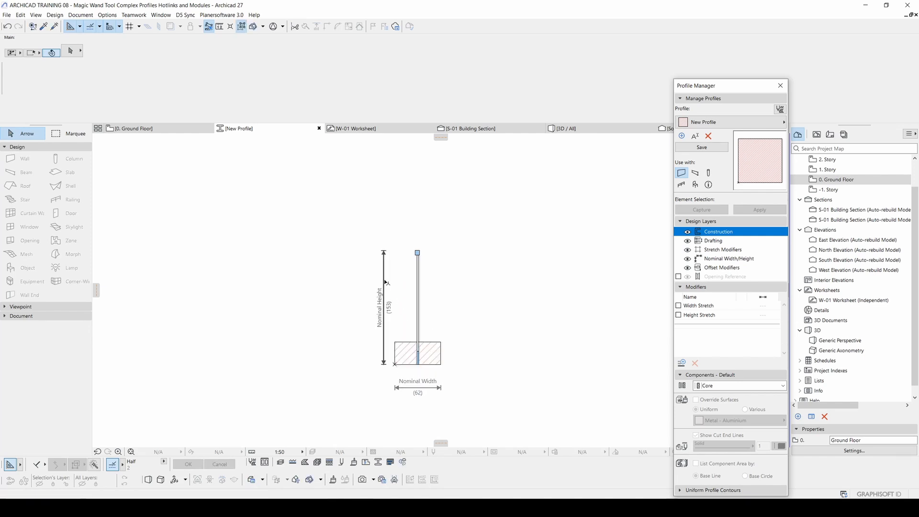
middle_click_drag(448, 265, 494, 230)
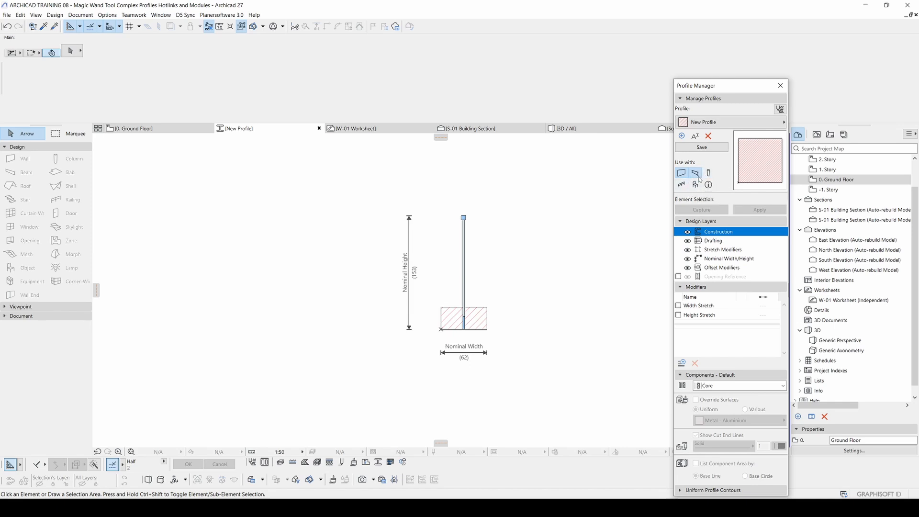
middle_click_drag(508, 259, 493, 253)
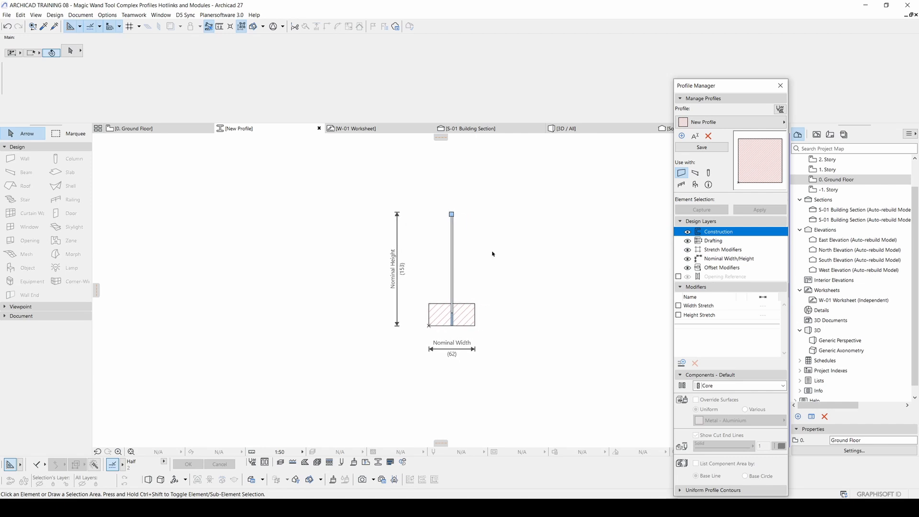
Step: Examine the component type options for a brick fill and for all the profile's fills together
scroll(461, 287, "up", 3)
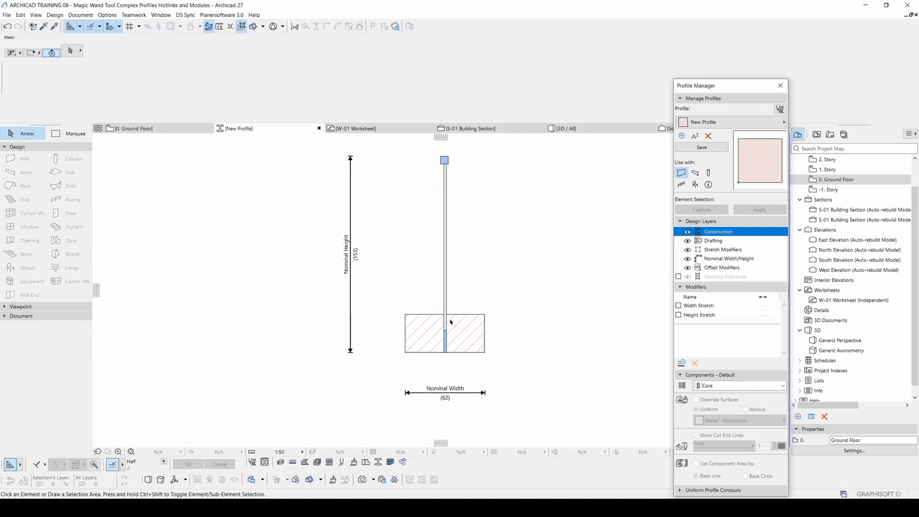
left_click(476, 340)
scroll(475, 340, "up", 2)
left_click(714, 386)
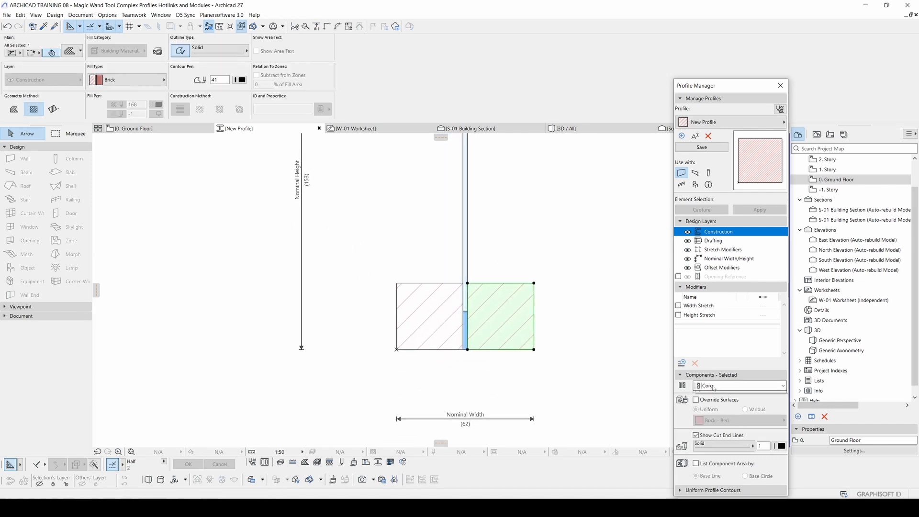
key("Escape")
key("Escape")
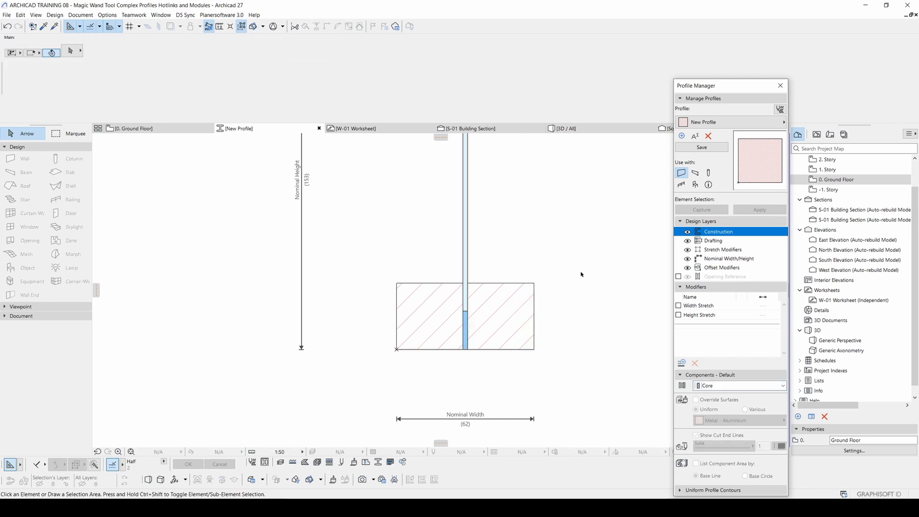
scroll(557, 294, "down", 2)
middle_click_drag(555, 294, 546, 331)
scroll(546, 331, "down", 1)
left_click_drag(562, 413, 429, 192)
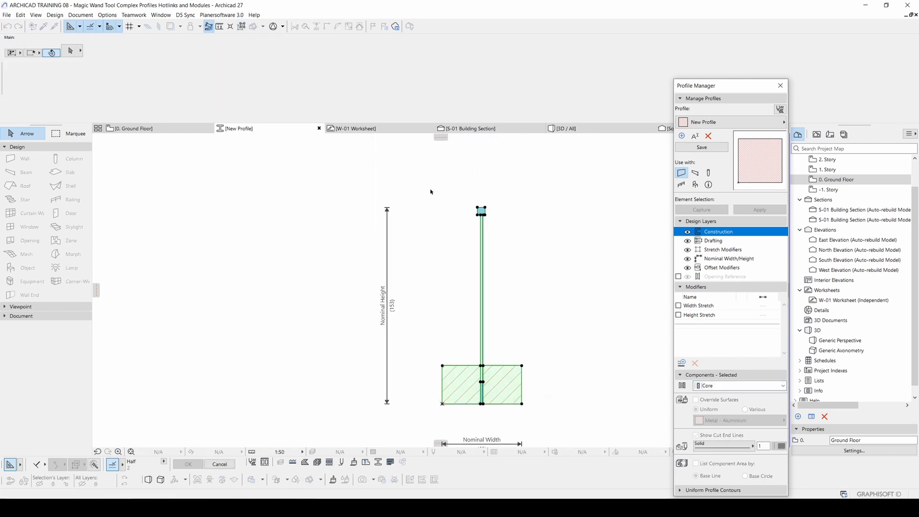
left_click(703, 385)
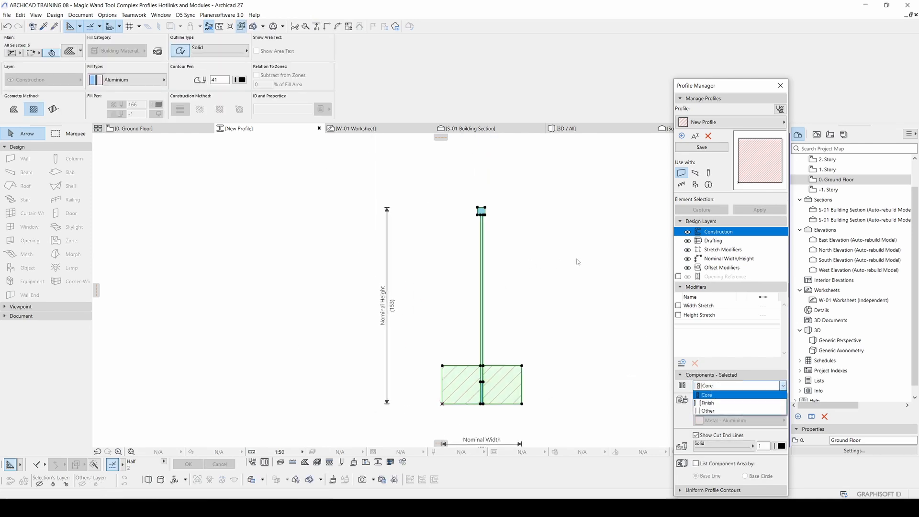
key("Escape")
key("Escape")
left_click(549, 312)
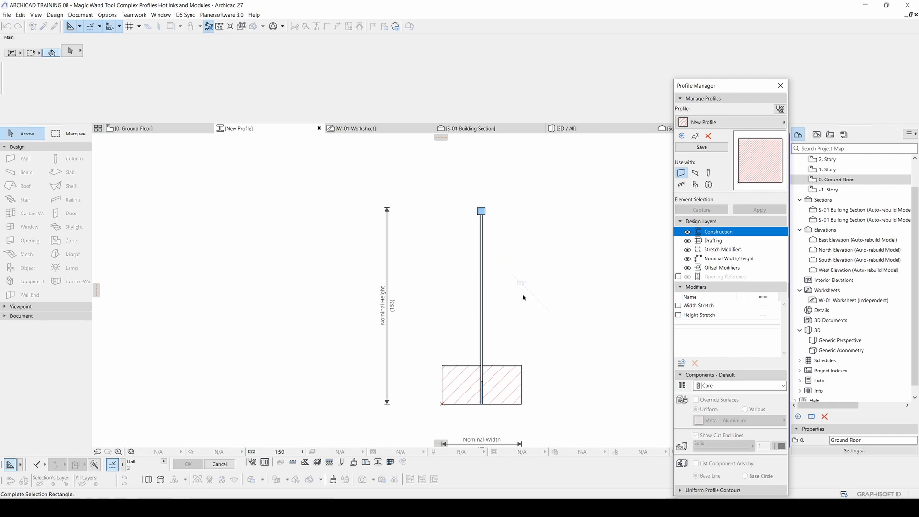
left_click(524, 298)
Step: Save the profile and set the Wall tool on the Ground Floor plan to use the New Profile complex profile
left_click(700, 148)
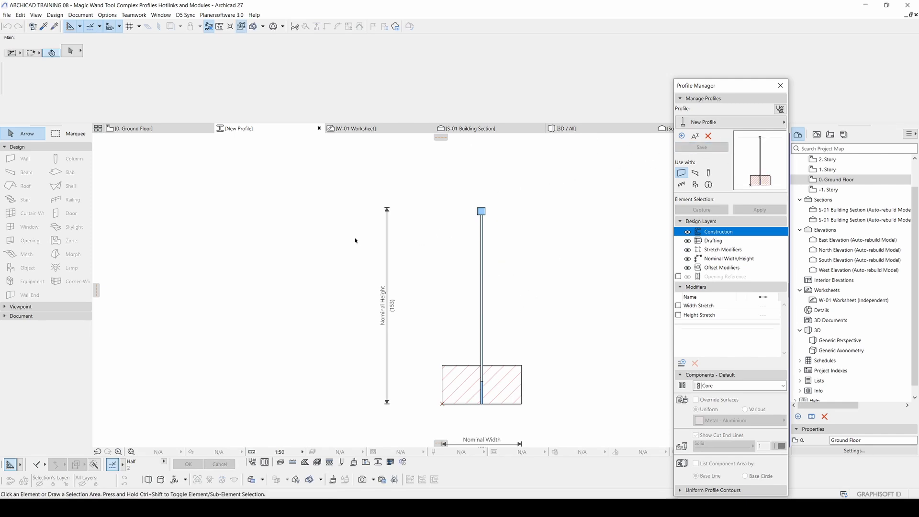
left_click(143, 129)
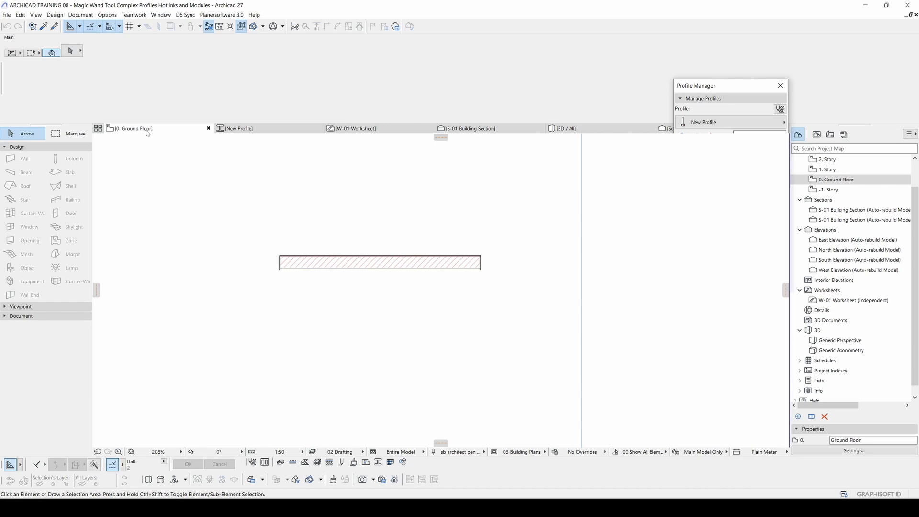
left_click(28, 158)
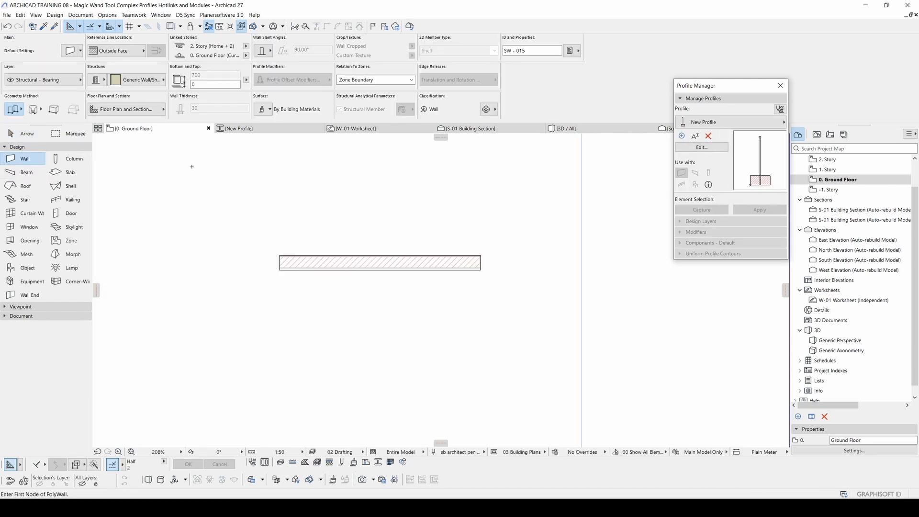
left_click(141, 81)
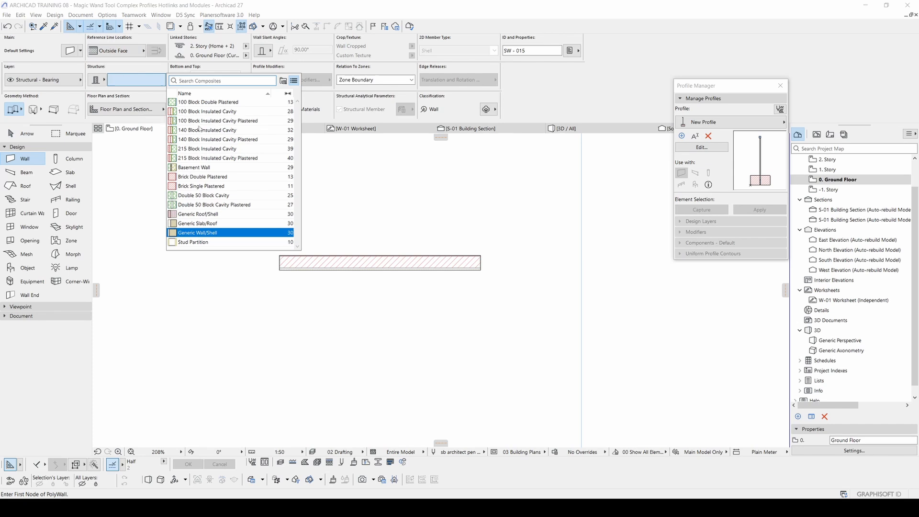
left_click(97, 80)
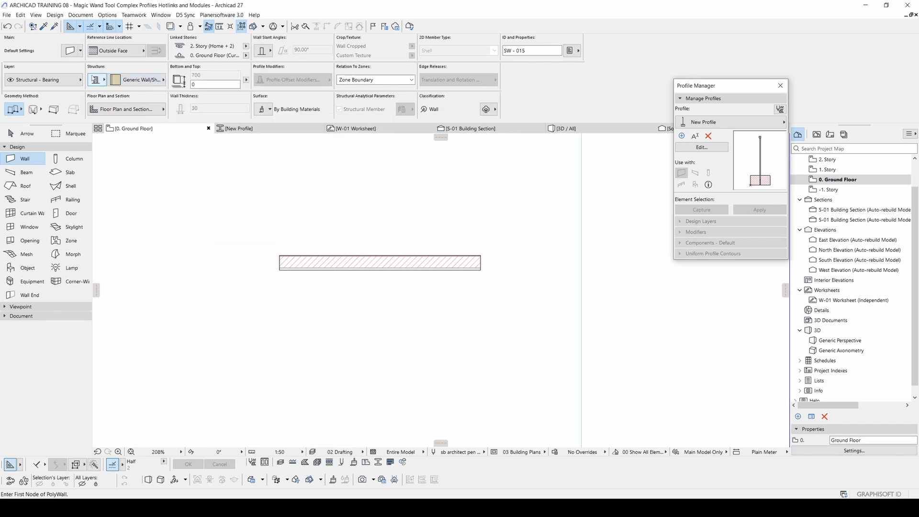
left_click(104, 81)
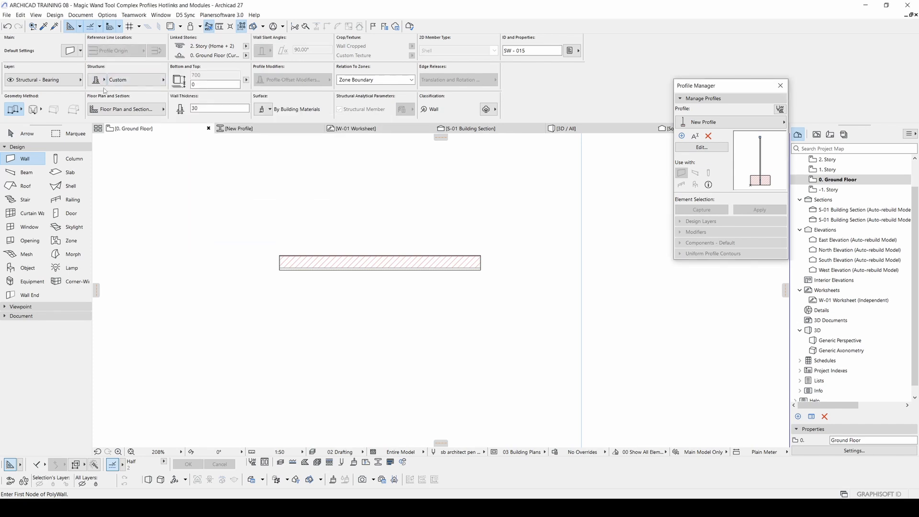
left_click(133, 80)
left_click(198, 151)
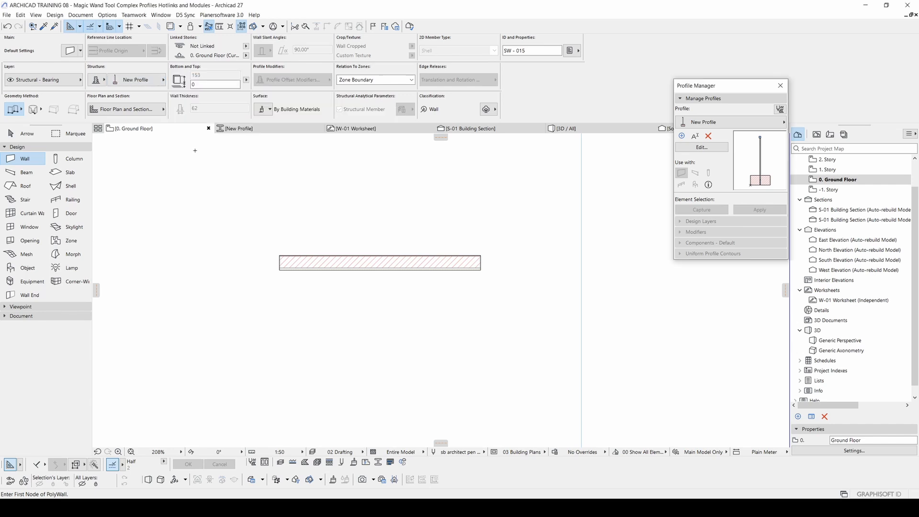
Step: Draw a short horizontal wall with the new profile just below the existing straight wall on the Ground Floor plan
scroll(425, 225, "down", 5)
scroll(425, 266, "up", 3)
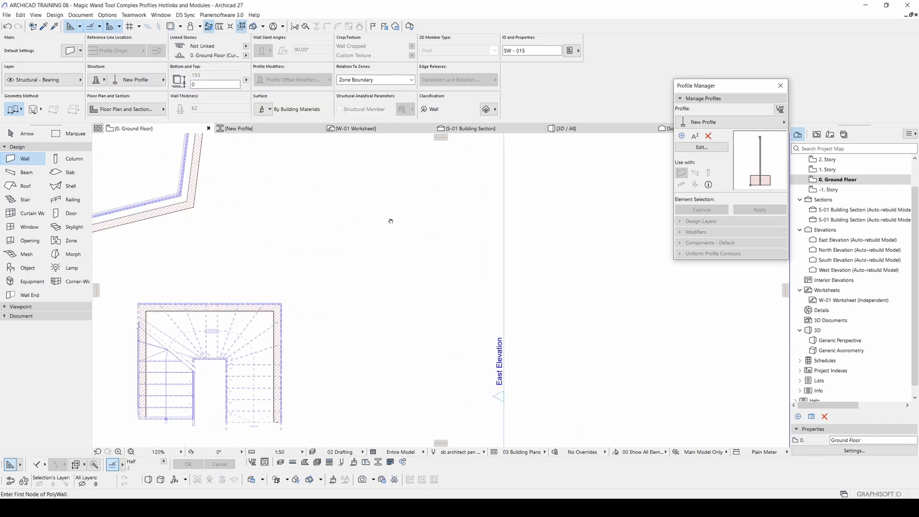
middle_click_drag(385, 169, 373, 298)
left_click(319, 292)
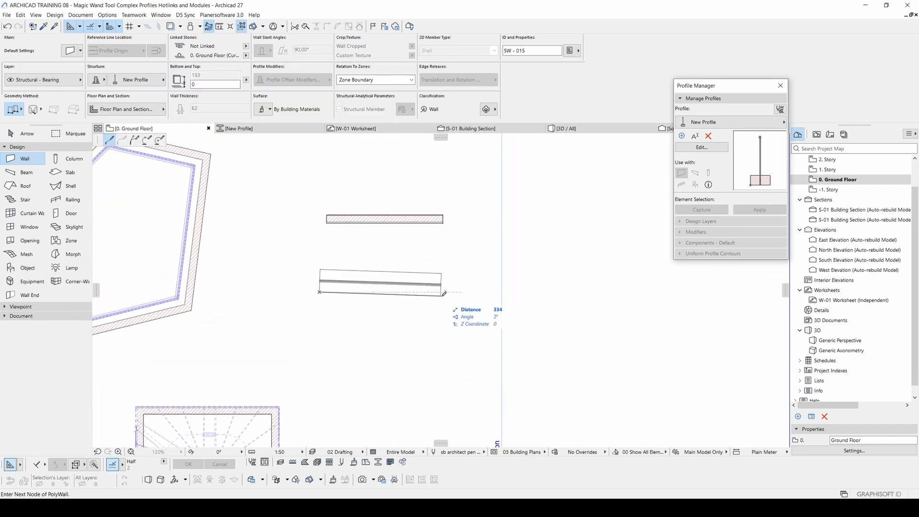
double_click(454, 291)
scroll(425, 293, "up", 4)
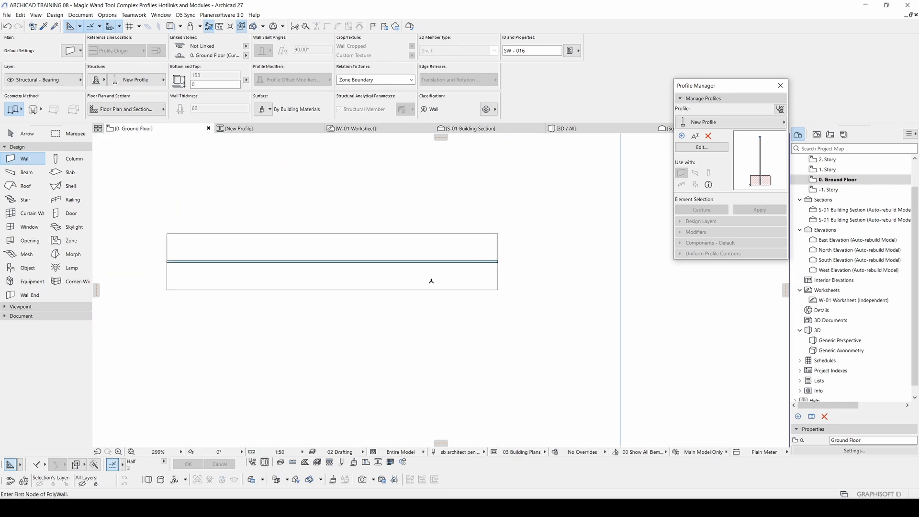
Step: Stretch one end of the new profiled wall in the 3D view to more than three times its length
key("F3")
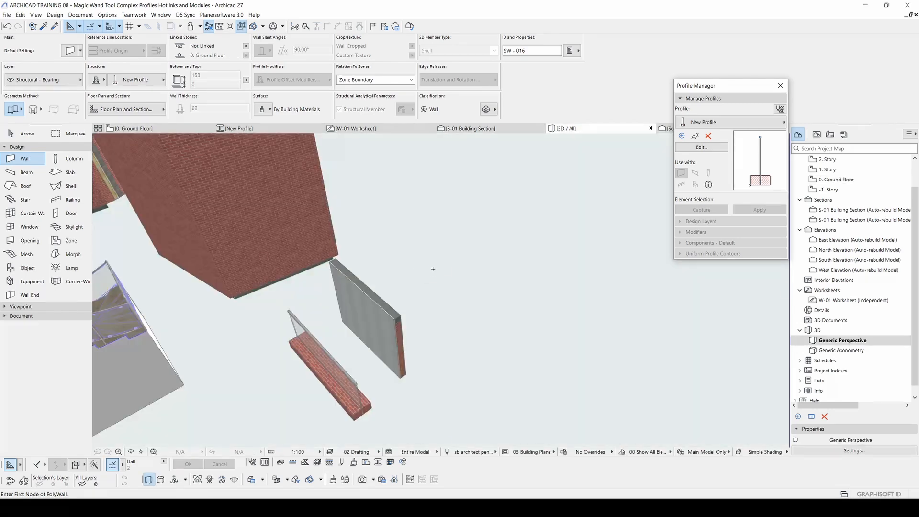
middle_click_drag(361, 373, 434, 326, "shift")
key("Escape")
scroll(398, 324, "up", 3)
left_click(434, 325)
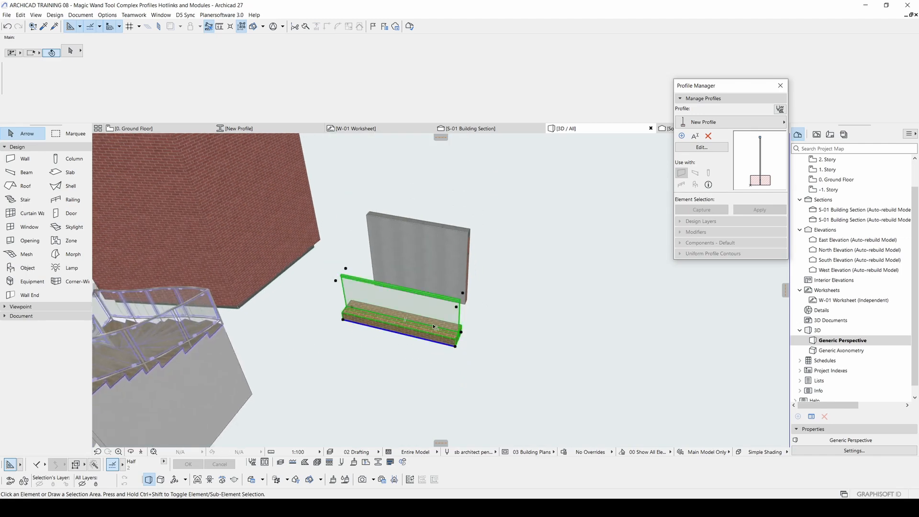
left_click(456, 346)
middle_click_drag(637, 365, 471, 316)
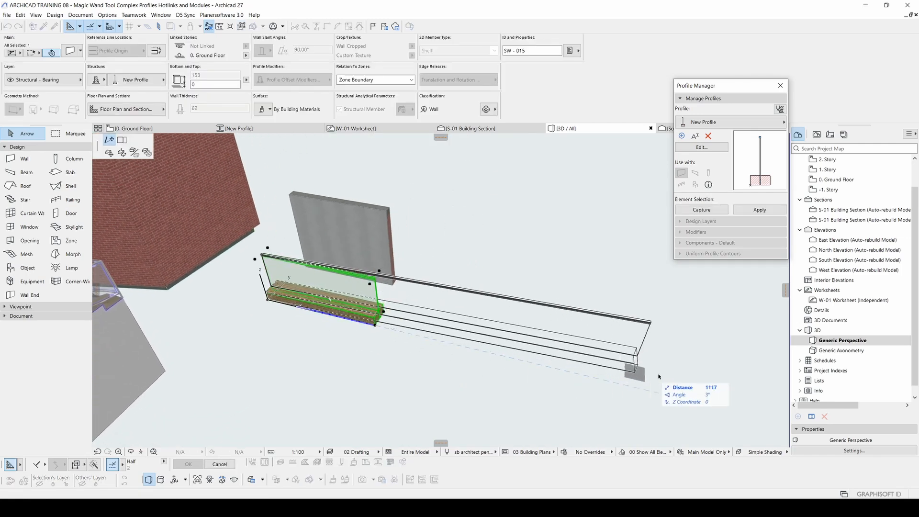
left_click(659, 377)
Step: Curve the stretched profiled wall into an arc by bending its reference edge outward in 3D
left_click(535, 349)
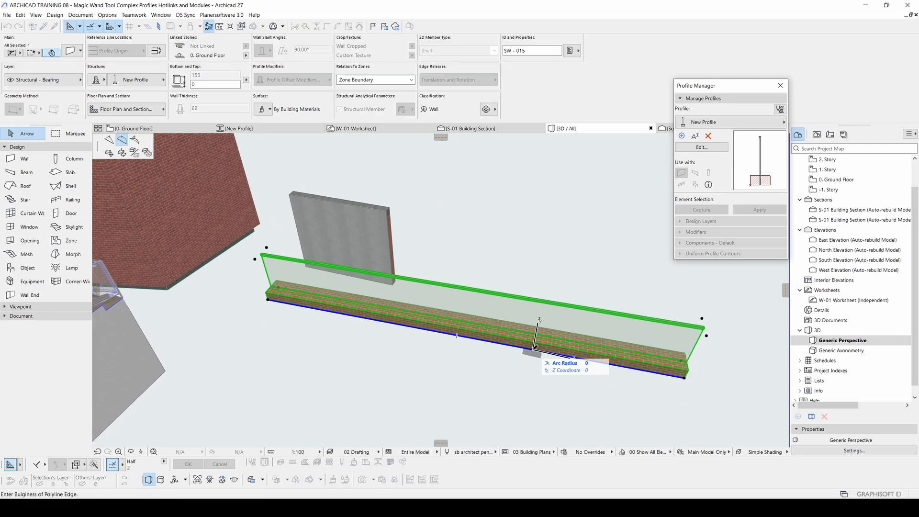
left_click(122, 140)
left_click(419, 367)
middle_click_drag(419, 368, 444, 327, "shift")
Step: Draw a closed, irregular seven-sided polyline in the empty area below the curved wall on the Ground Floor plan
key("F2")
key("Escape")
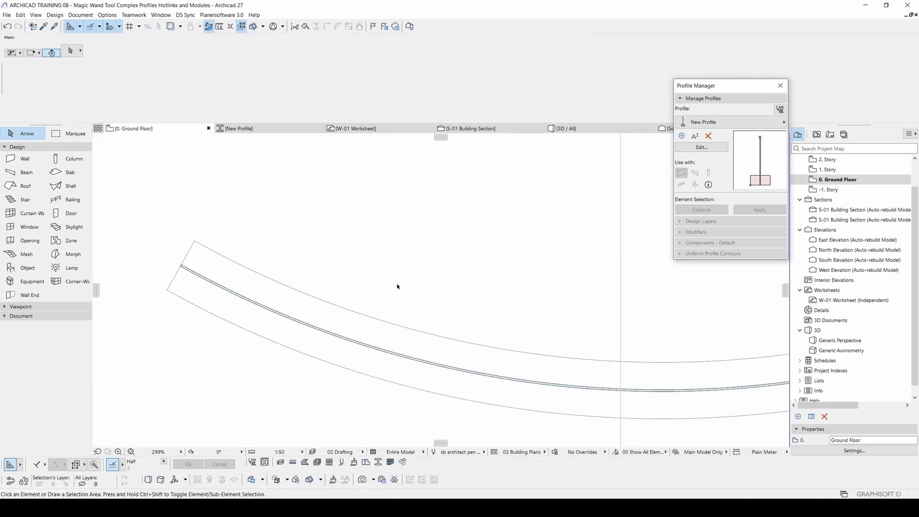
scroll(398, 286, "down", 6)
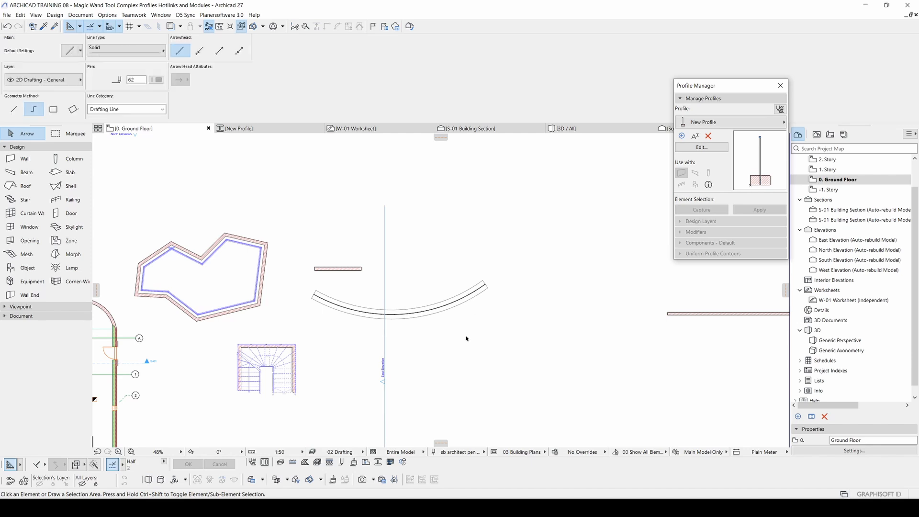
middle_click_drag(500, 338, 495, 254)
left_click(540, 282)
left_click(443, 266)
left_click(411, 337)
left_click(466, 405)
left_click(585, 387)
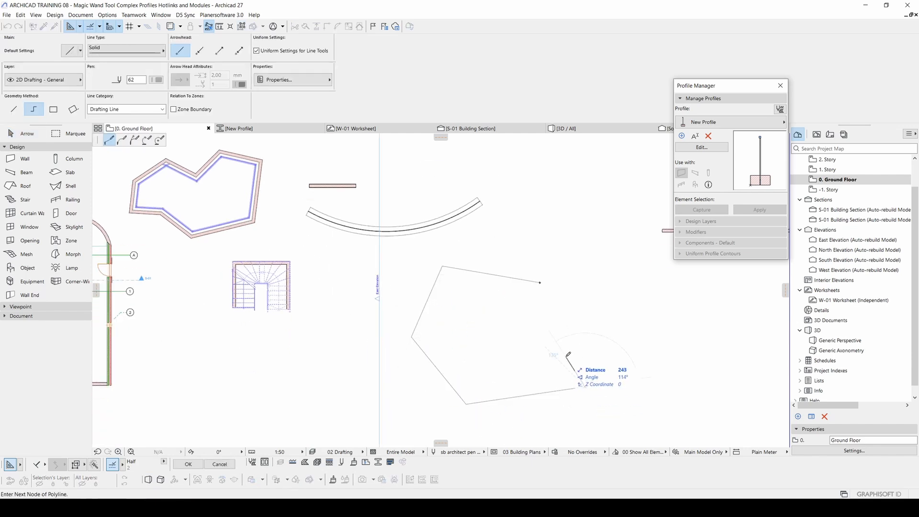
left_click(567, 356)
left_click(611, 328)
left_click(540, 283)
key("Escape")
Step: Create walls with the new profile along the closed seven-sided polyline using the Magic Wand on the Ground Floor plan
middle_click_drag(368, 278, 359, 280)
left_click(410, 225, "alt")
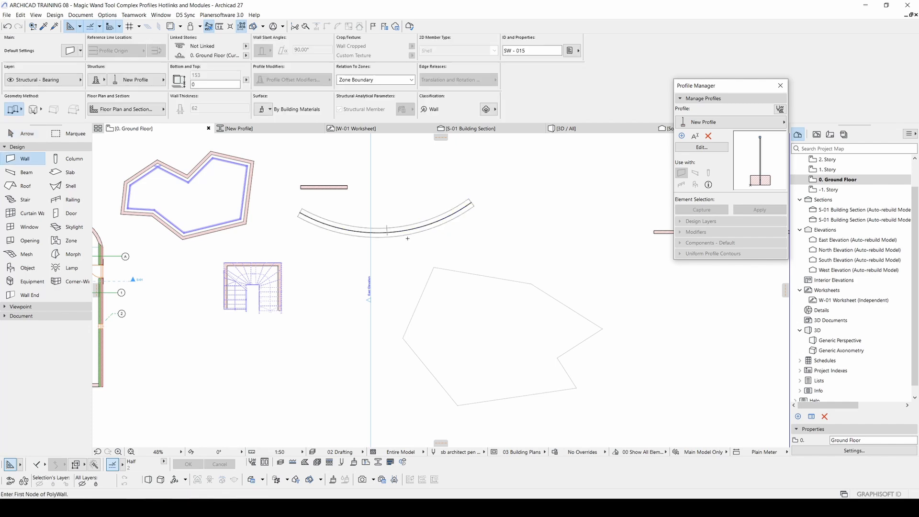
middle_click_drag(492, 327, 465, 296)
key("space")
left_click(450, 300)
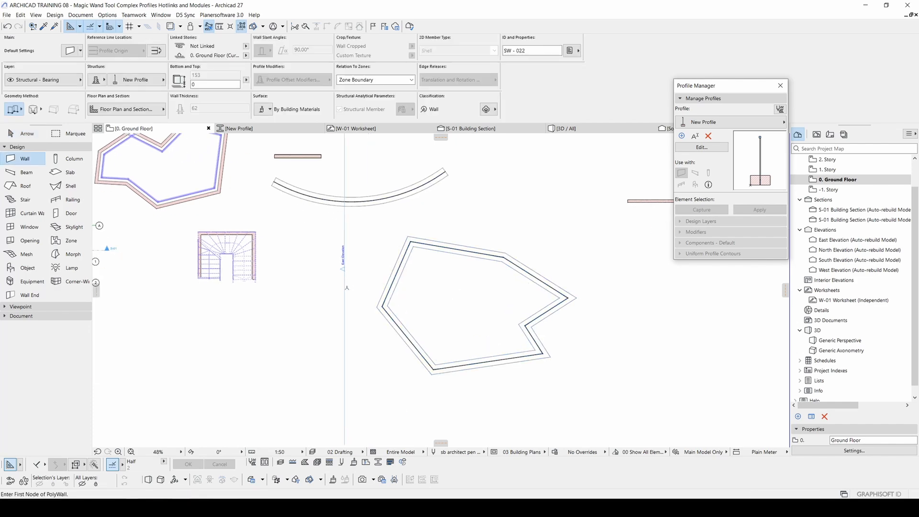
key("Escape")
Step: Examine the polygonal profiled wall in the 3D view from several angles, together with the curved wall
key("F3")
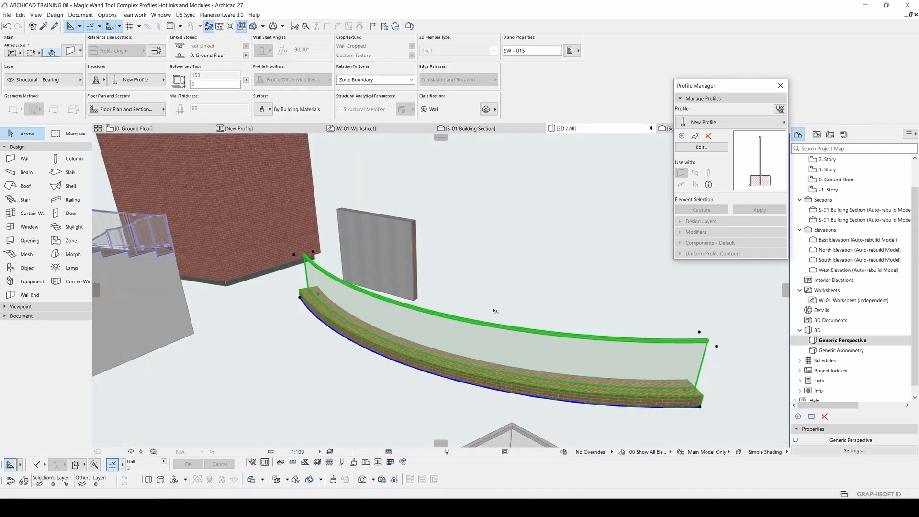
scroll(493, 331, "down", 2)
middle_click_drag(498, 370, 450, 243)
key("Escape")
scroll(447, 246, "down", 2)
scroll(443, 260, "down", 3)
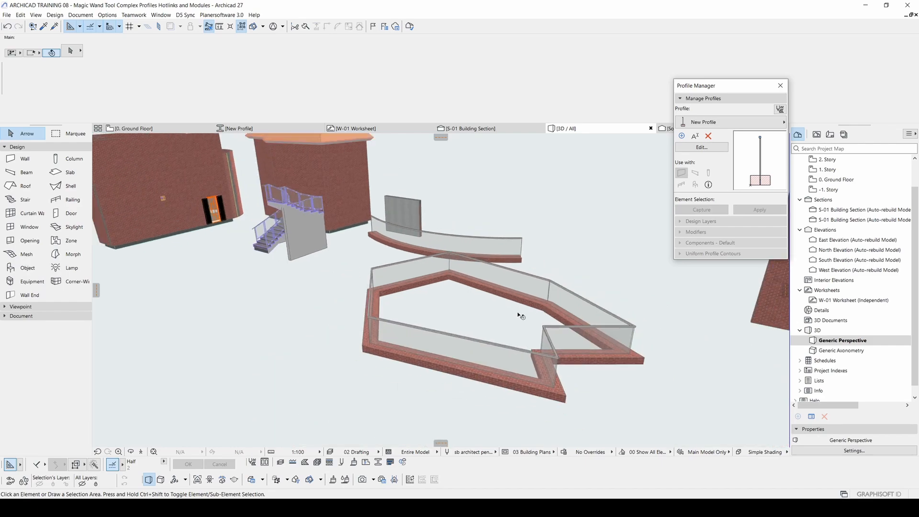
middle_click_drag(520, 314, 476, 341, "shift")
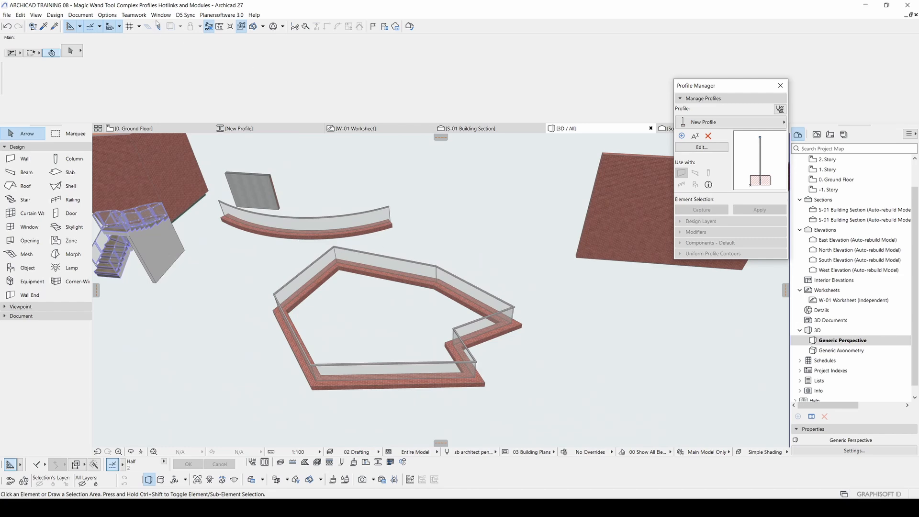
middle_click_drag(545, 289, 466, 300)
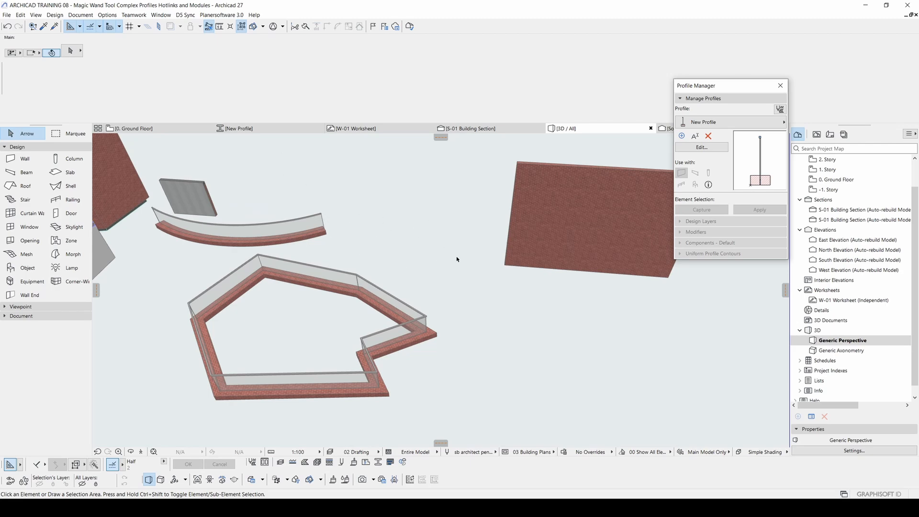
middle_click_drag(403, 266, 443, 258)
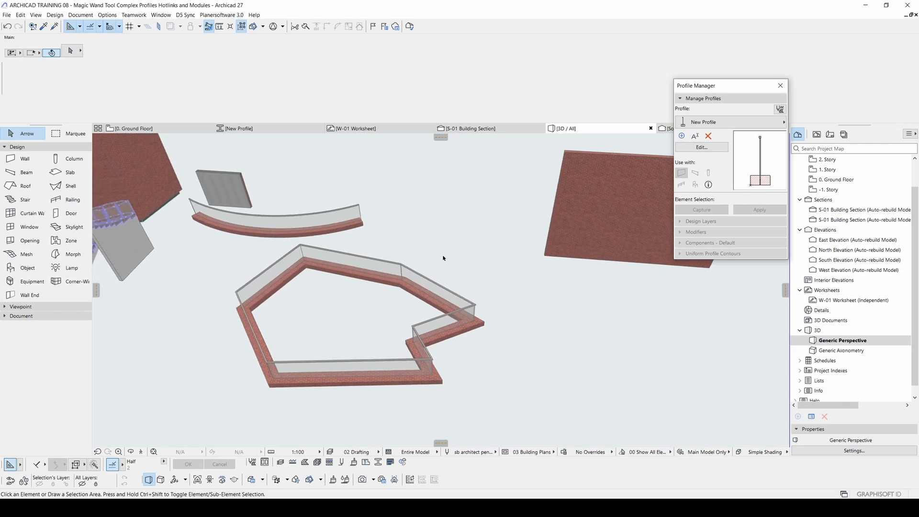
Step: Select all seven segments of the polygonal wall and start saving the selection as a module from the Ground Floor plan
left_click_drag(528, 407, 234, 256)
middle_click_drag(282, 250, 348, 262)
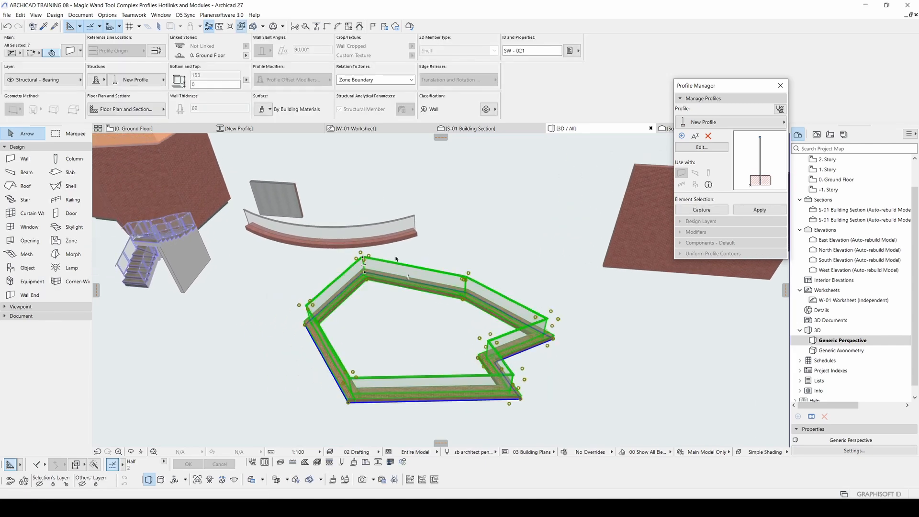
key("F2")
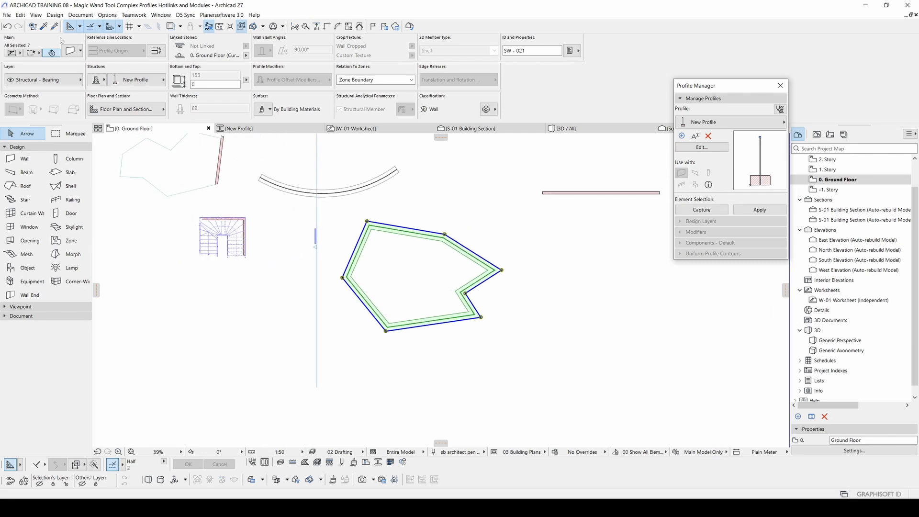
left_click(7, 15)
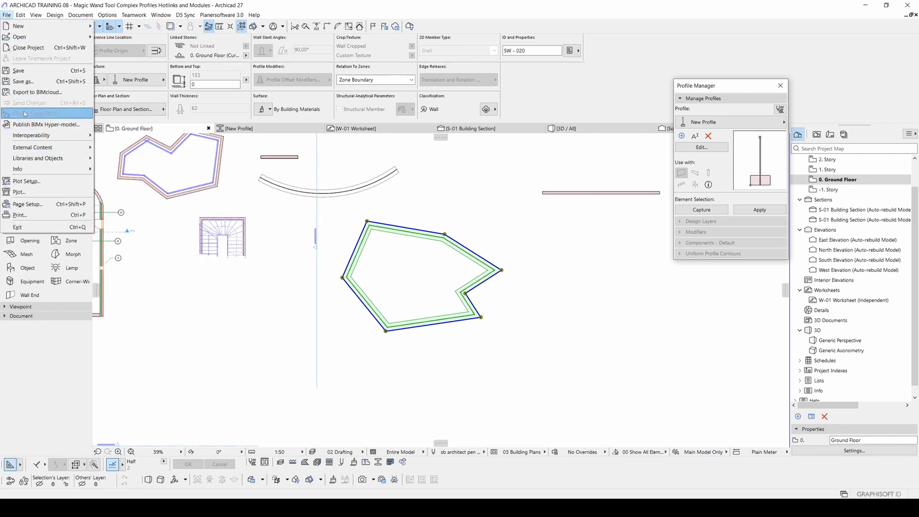
mouse_move(45, 150)
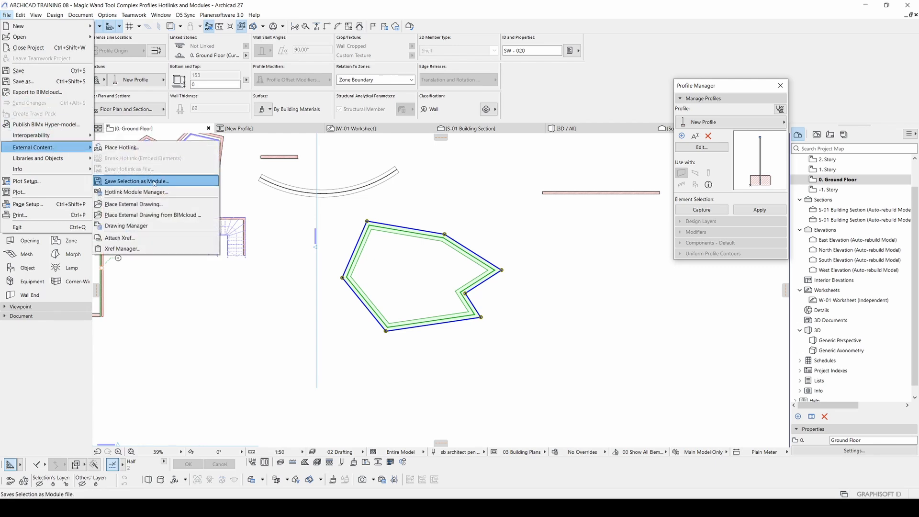
left_click(154, 182)
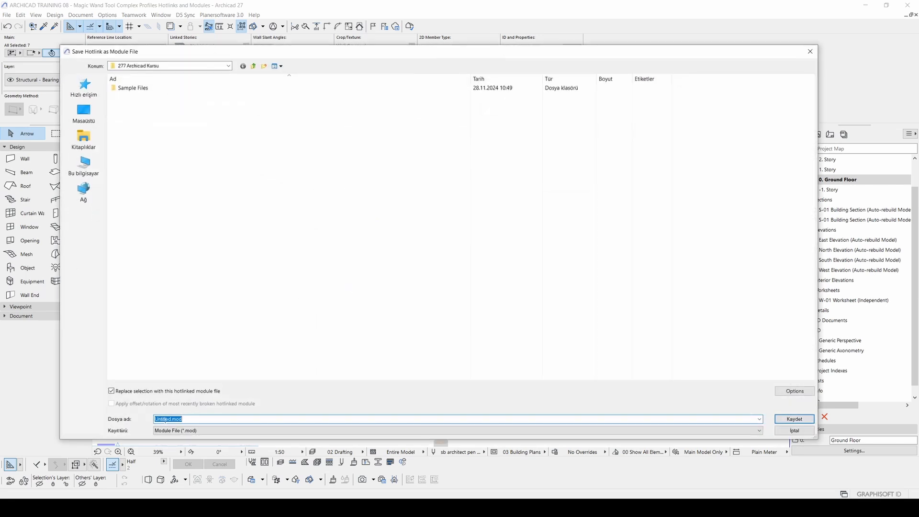
Step: Save the module as Untitled.mod in Module File (*.mod) format, replacing the selection with the hotlinked module
left_click(178, 430)
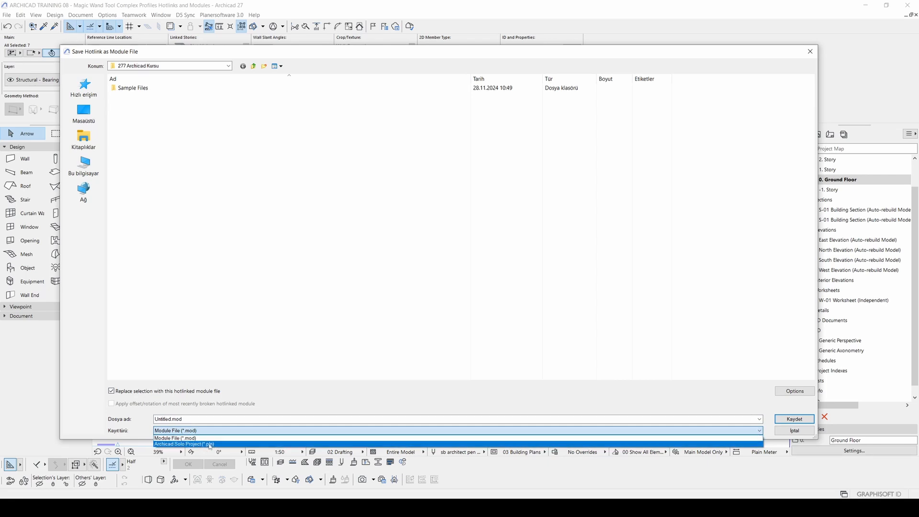
left_click(134, 434)
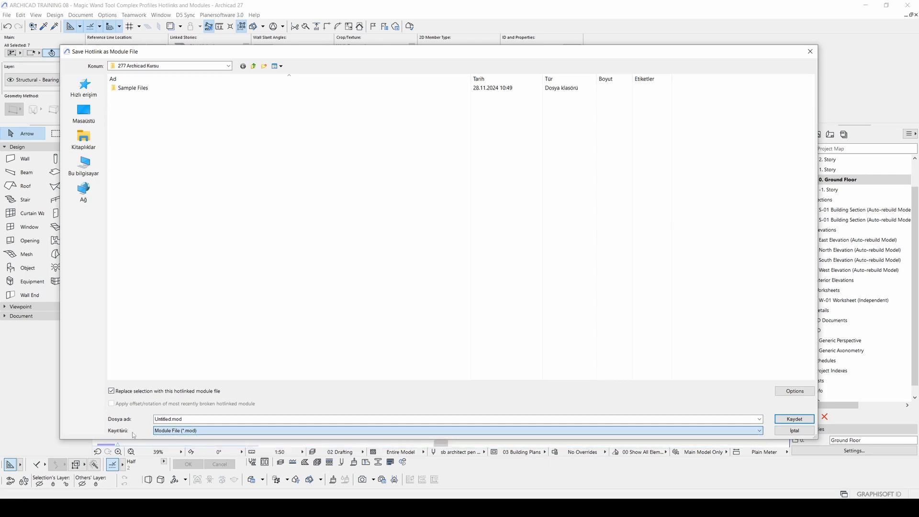
left_click(197, 432)
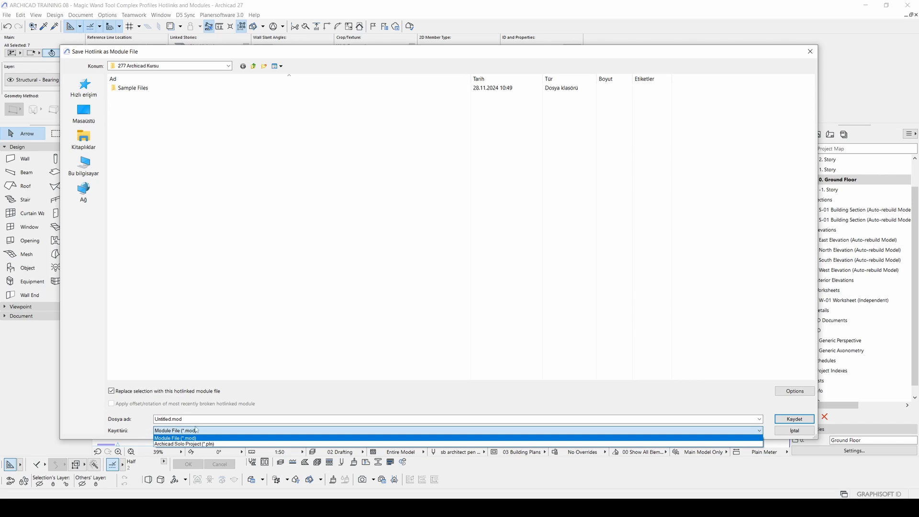
left_click(134, 430)
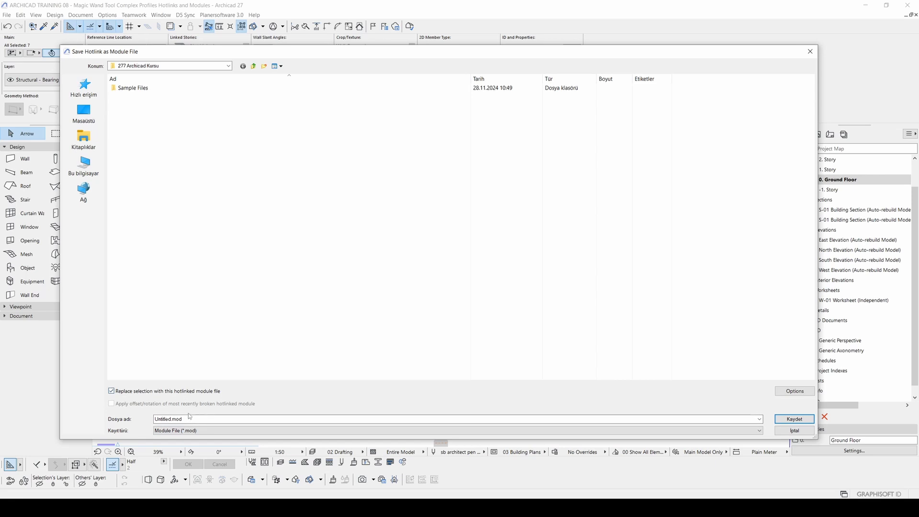
left_click(188, 431)
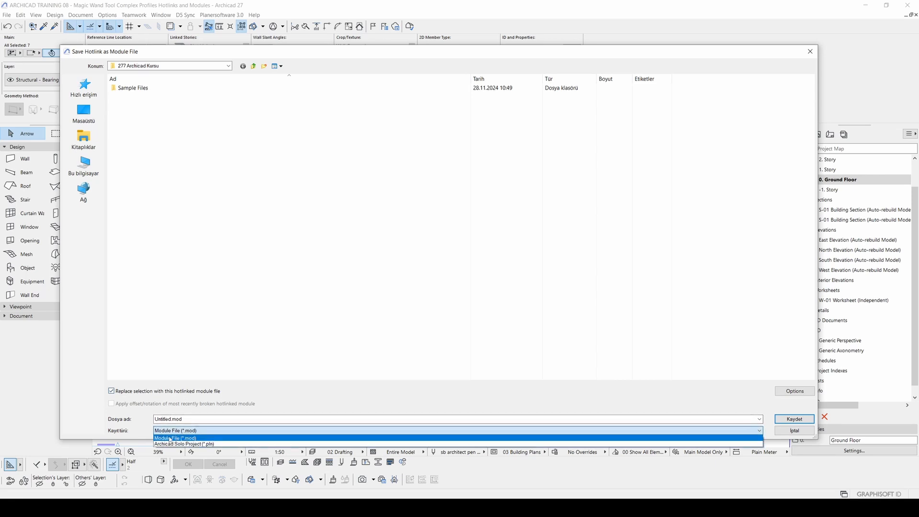
left_click(176, 438)
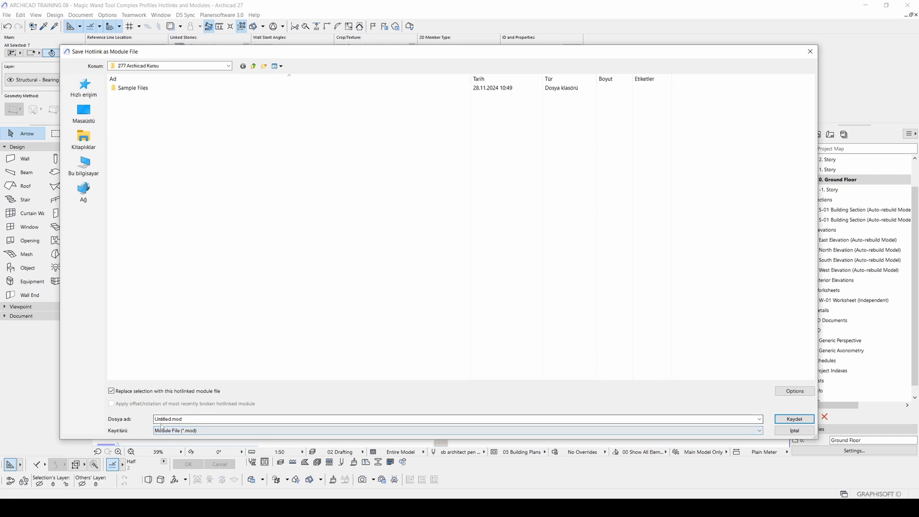
left_click_drag(154, 419, 190, 421)
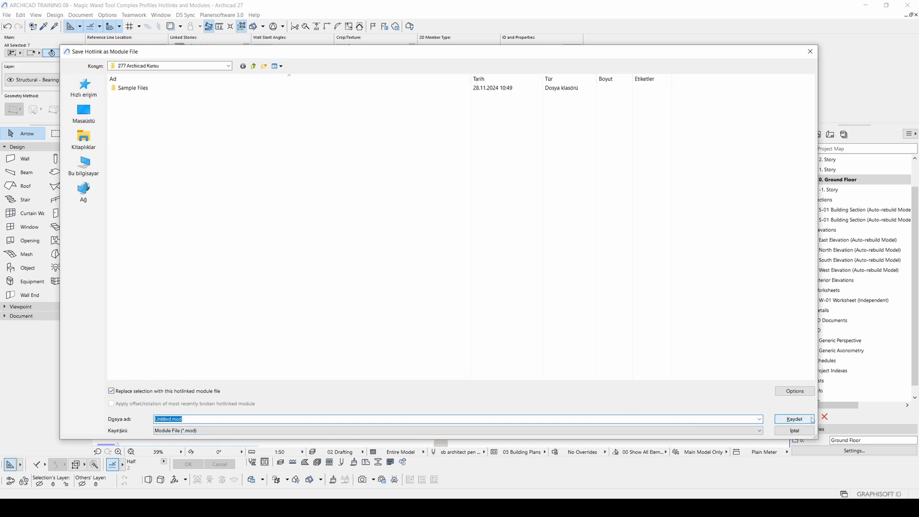
left_click(791, 418)
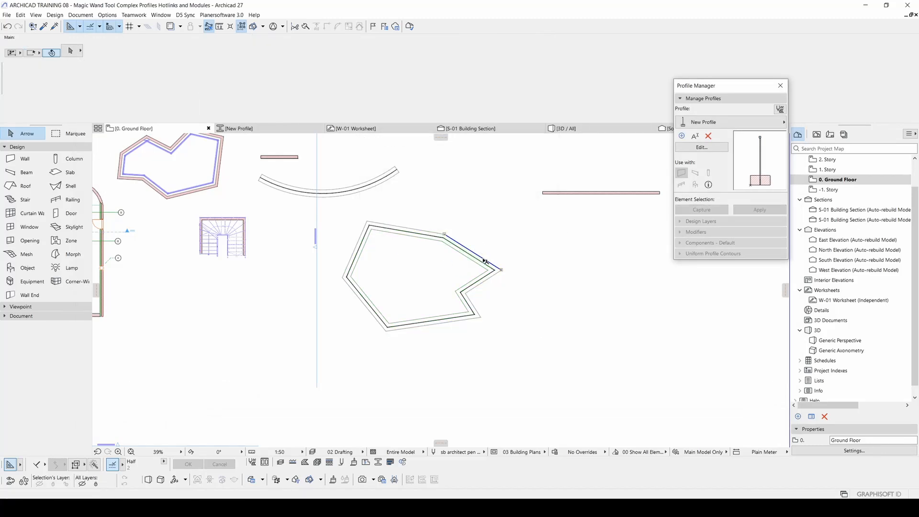
Step: Select individual wall segments of the hotlinked module one after another and examine their shared corner up close
left_click(445, 236)
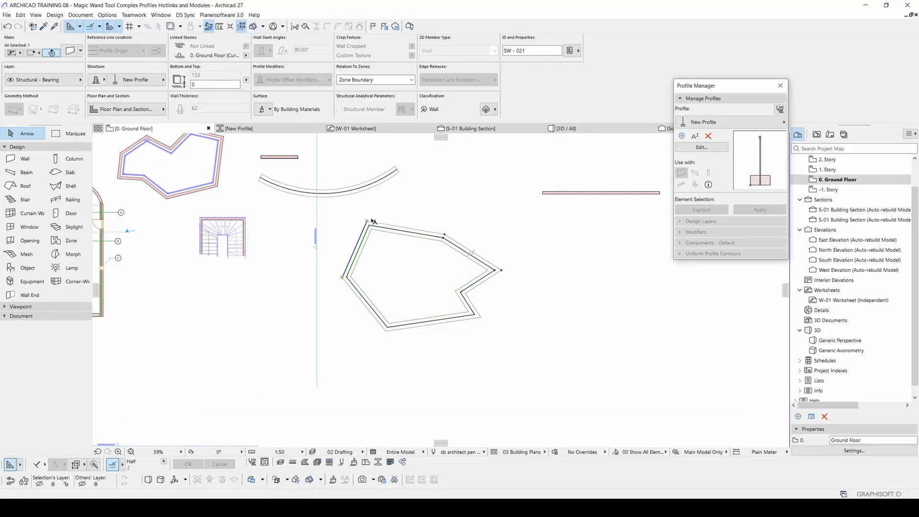
scroll(366, 225, "up", 5)
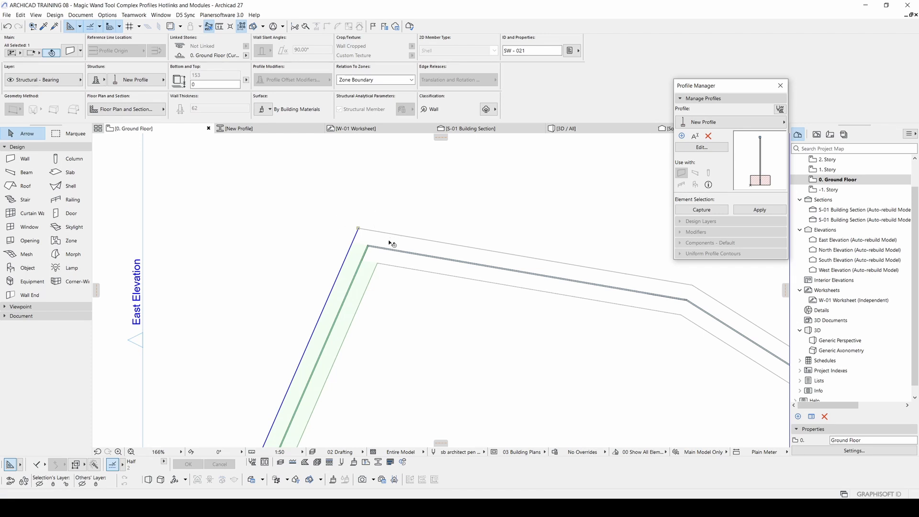
left_click(433, 235)
scroll(410, 237, "down", 2)
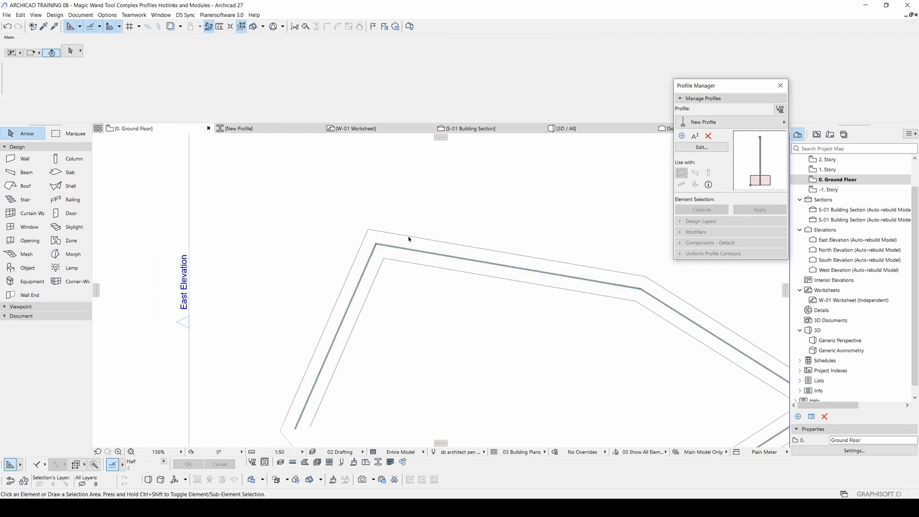
left_click(396, 247)
scroll(383, 240, "up", 3)
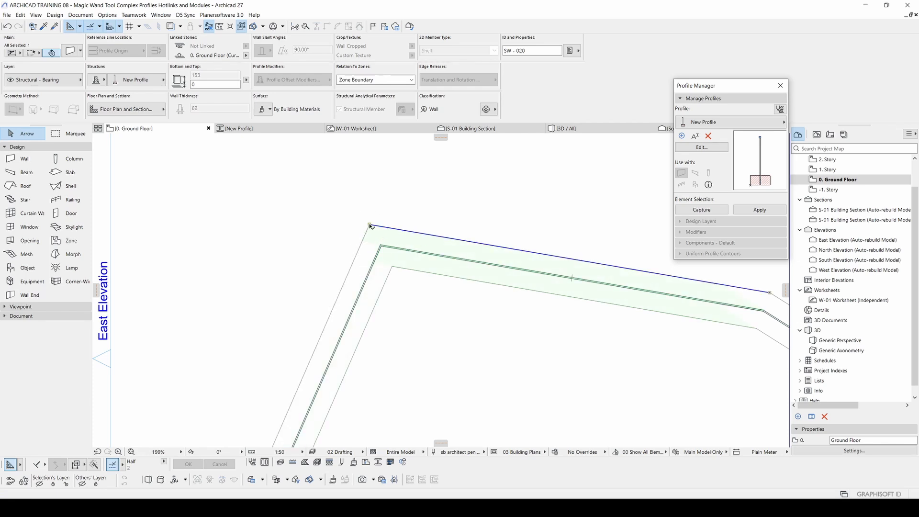
scroll(391, 236, "down", 8)
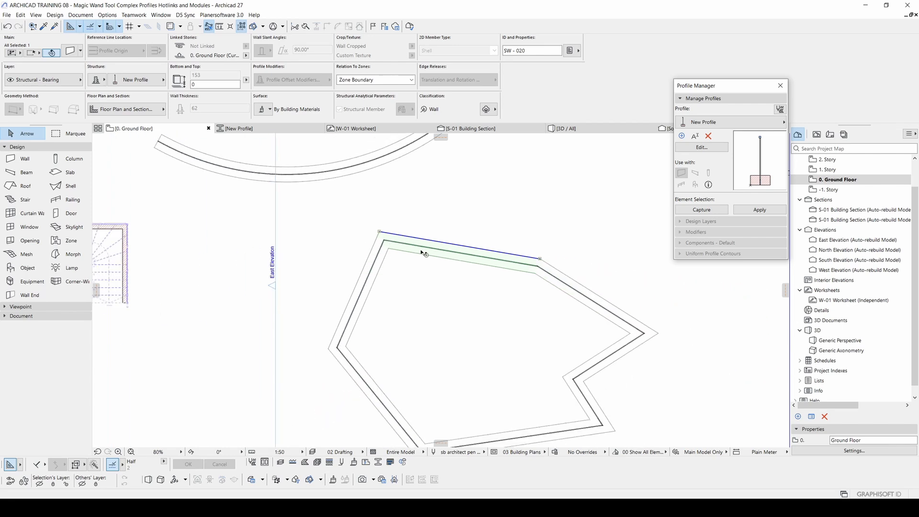
middle_click_drag(361, 249, 393, 258)
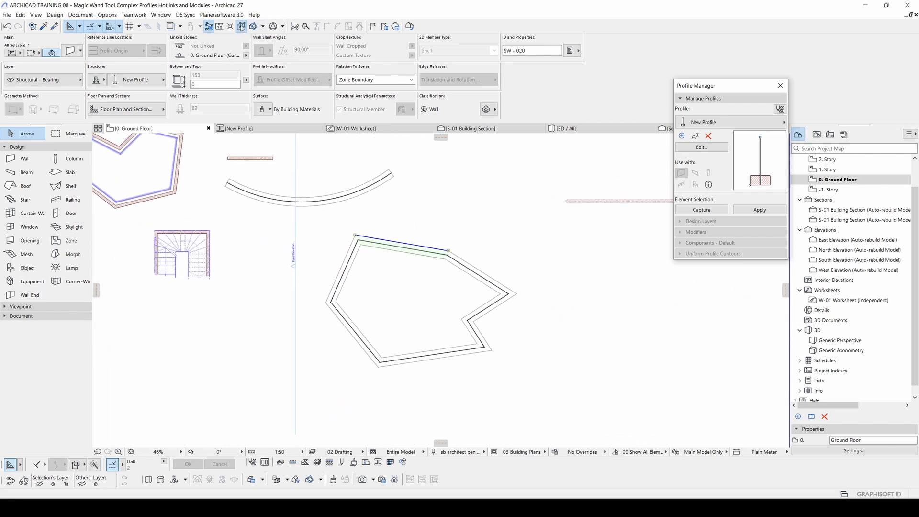
Step: Turn off group suspension and select the entire polygonal module as one group
left_click(242, 28)
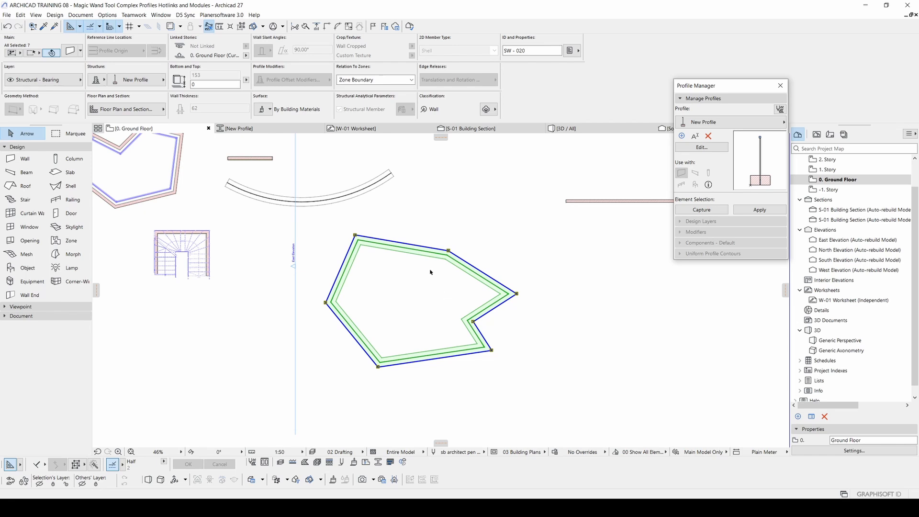
key("alt+g")
left_click(410, 265)
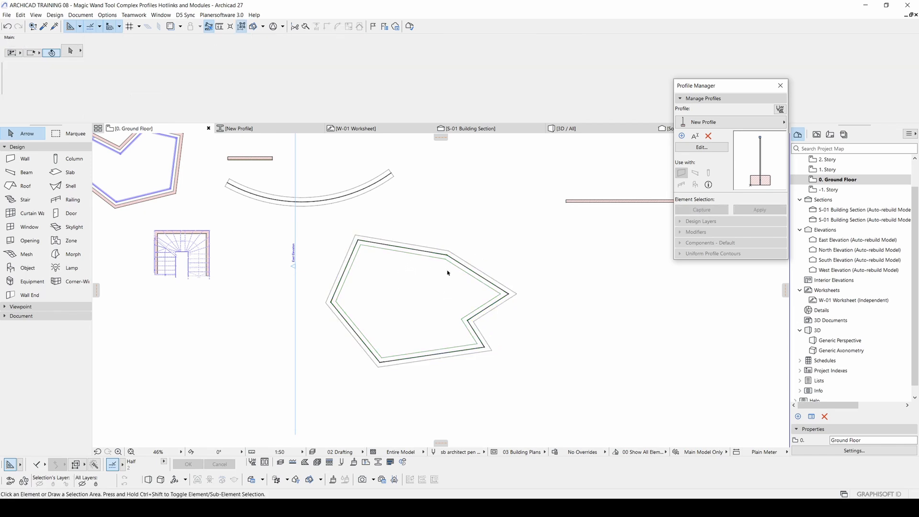
left_click(412, 252)
key("alt+g")
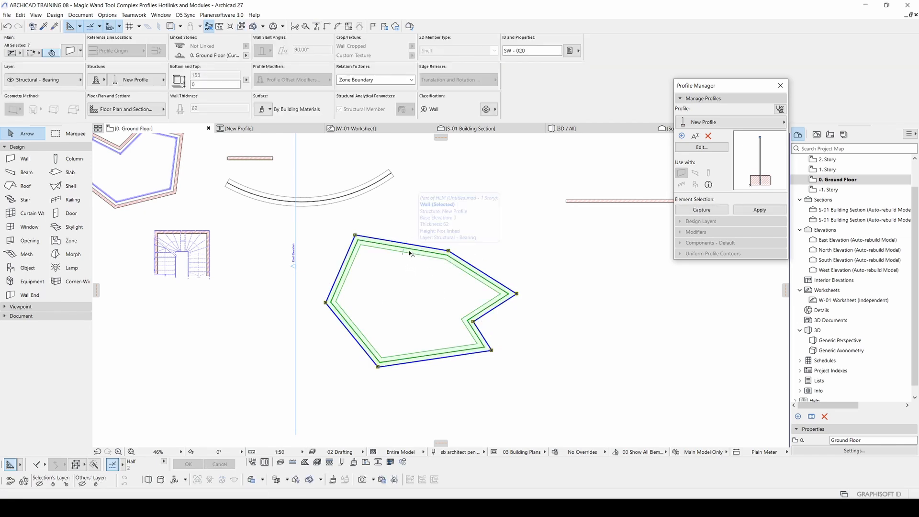
Step: Move the hotlinked module a short distance to the right of the polyline with the Drag command
right_click(410, 252)
mouse_move(457, 374)
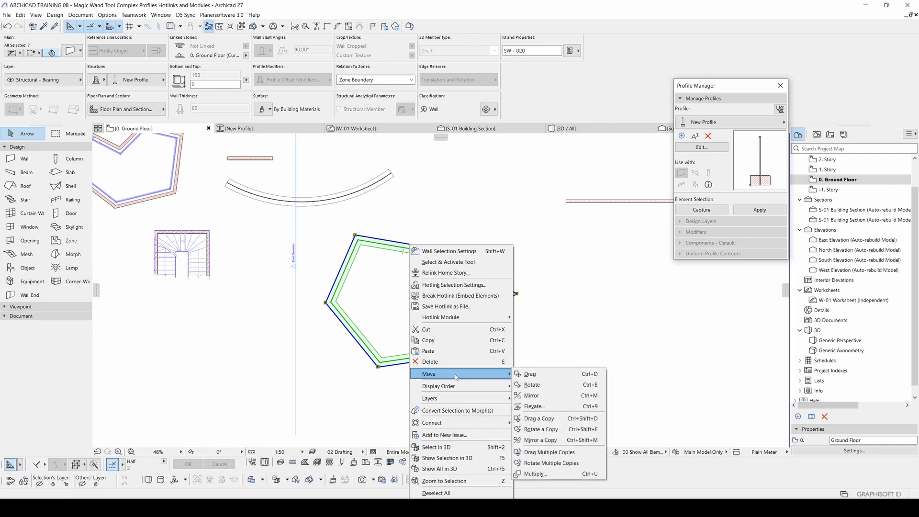
left_click(536, 376)
left_click(419, 254)
left_click(490, 249)
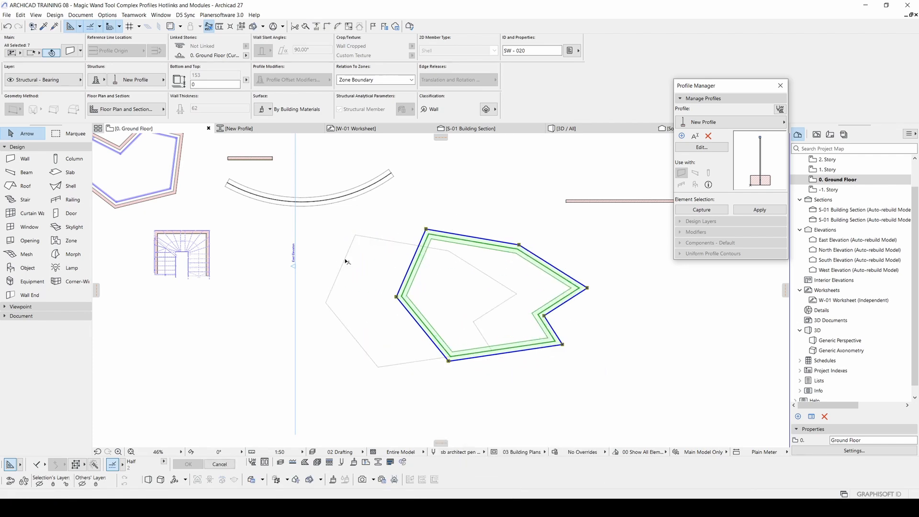
Step: Move the whole module farther right and slightly down, clear of the original polyline, and deselect it
key("alt+g")
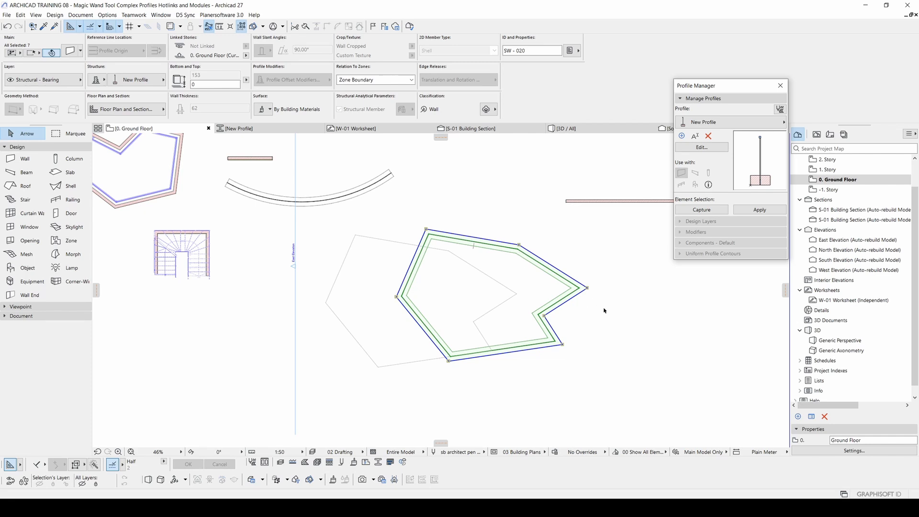
middle_click_drag(525, 278, 441, 261)
left_click(481, 264)
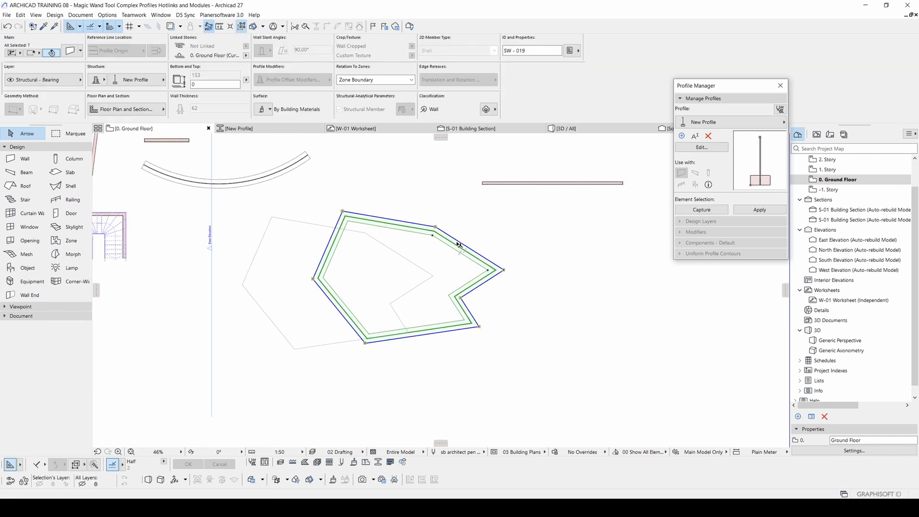
left_click_drag(454, 245, 603, 283)
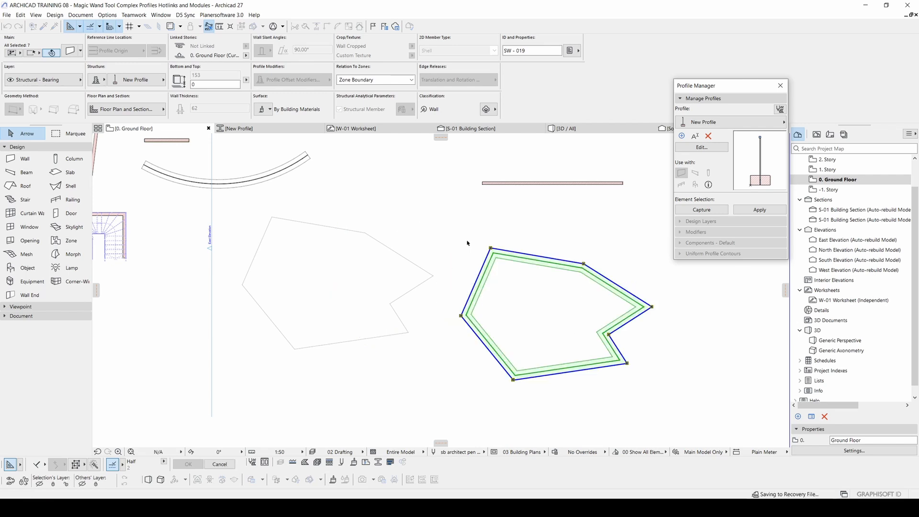
left_click(411, 209)
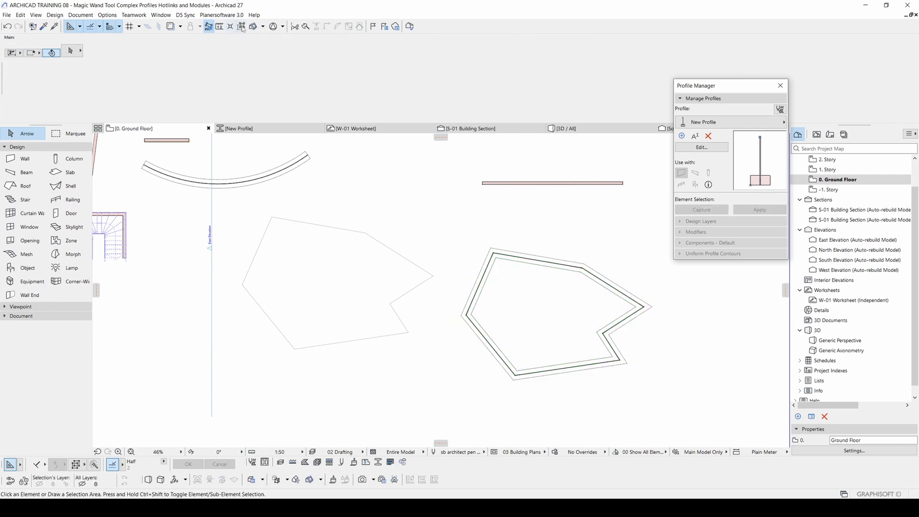
Step: Turn on group suspension and select only the left wall segment of the hotlinked module
left_click(242, 25)
left_click(487, 277)
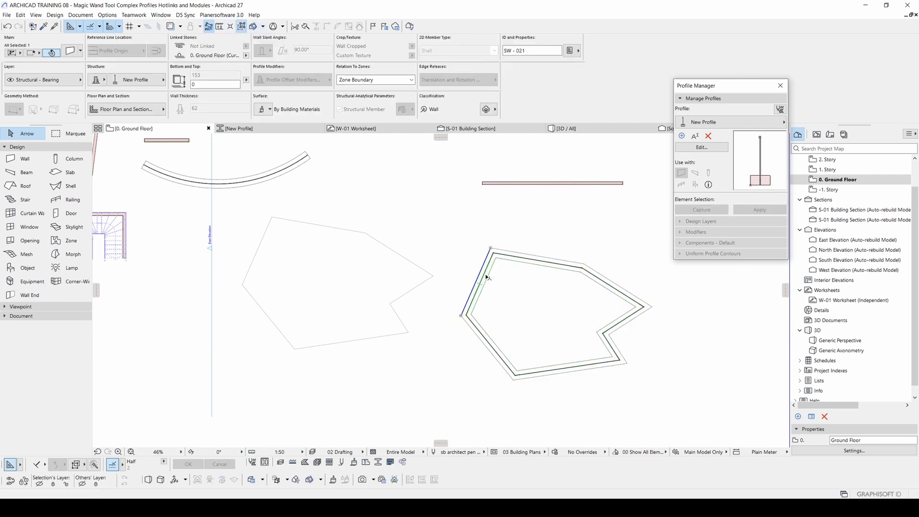
left_click(463, 235)
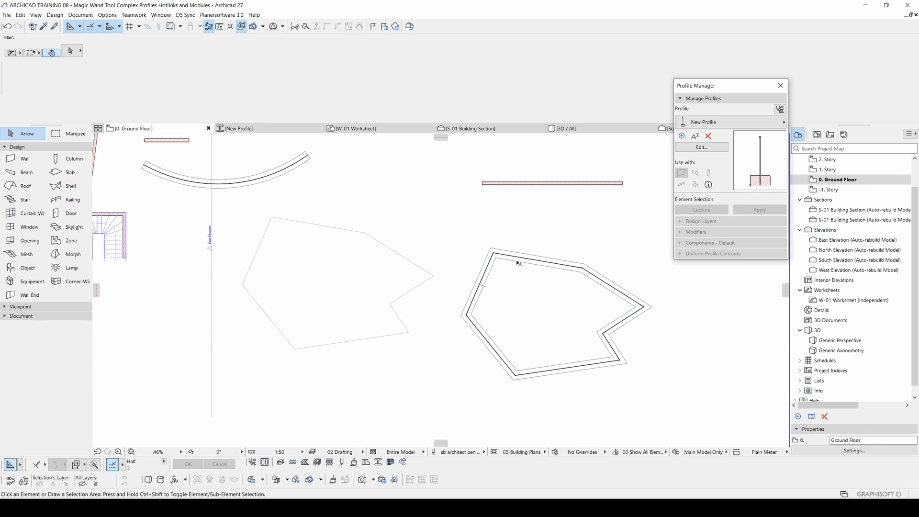
middle_click_drag(517, 263, 490, 261)
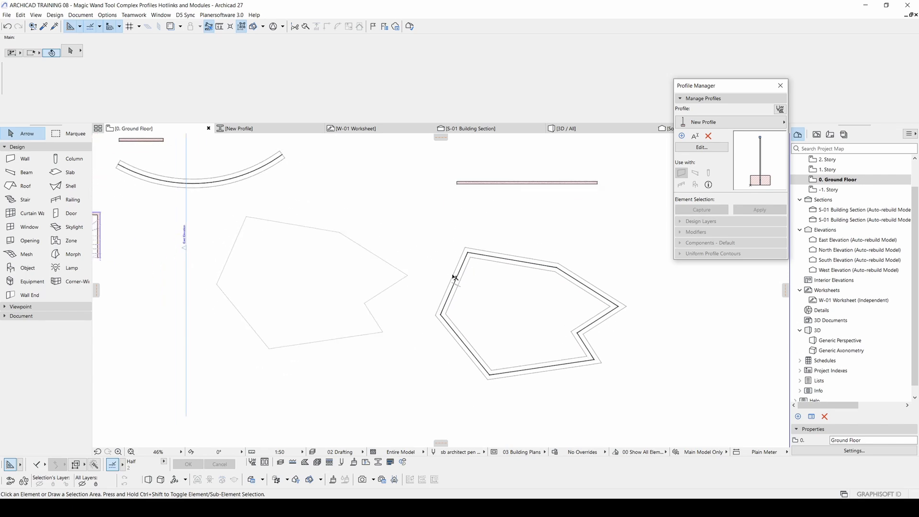
left_click(457, 275)
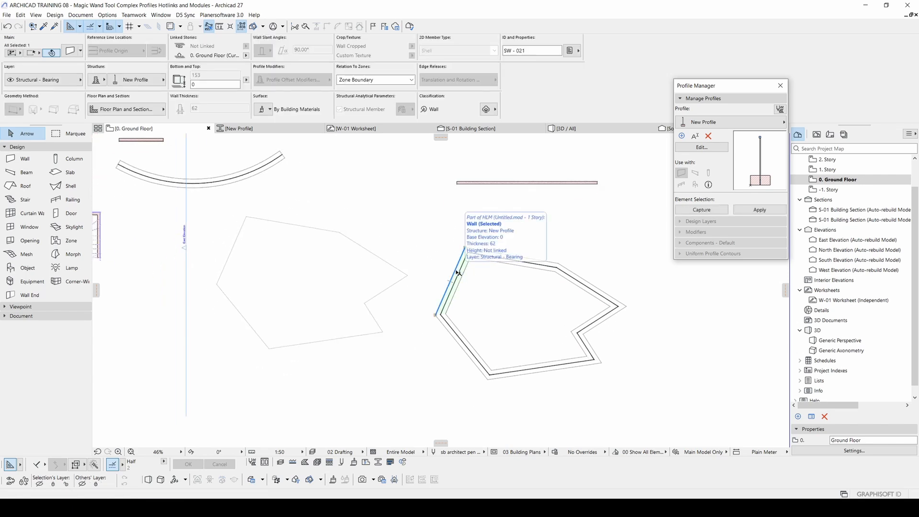
Step: Turn off group suspension and drag a copy of the whole polygonal module horizontally to its right
key("alt+g")
scroll(478, 274, "down", 3)
middle_click_drag(478, 275, 412, 249)
key("ctrl+shift+d")
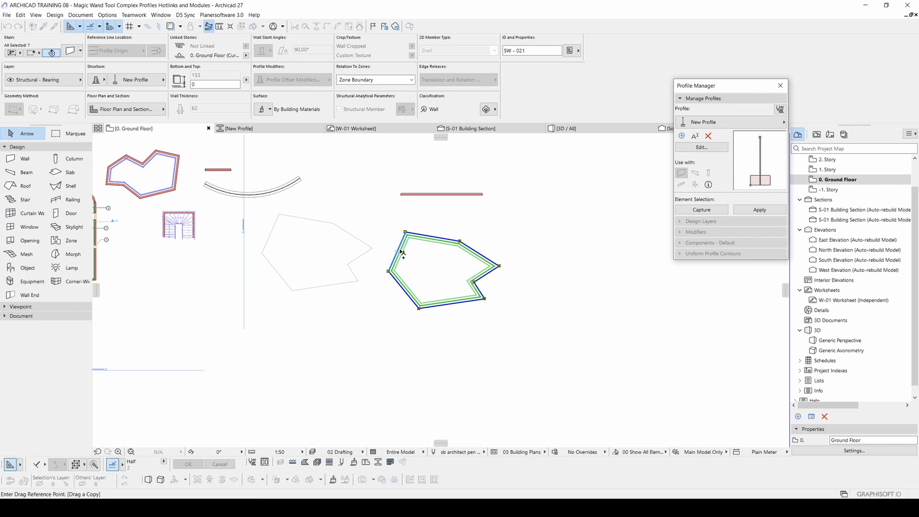
left_click(402, 253)
left_click(539, 253)
Step: Drag a second copy of the module farther right, in line with the first copy, and clear the selection
middle_click_drag(544, 256, 417, 268)
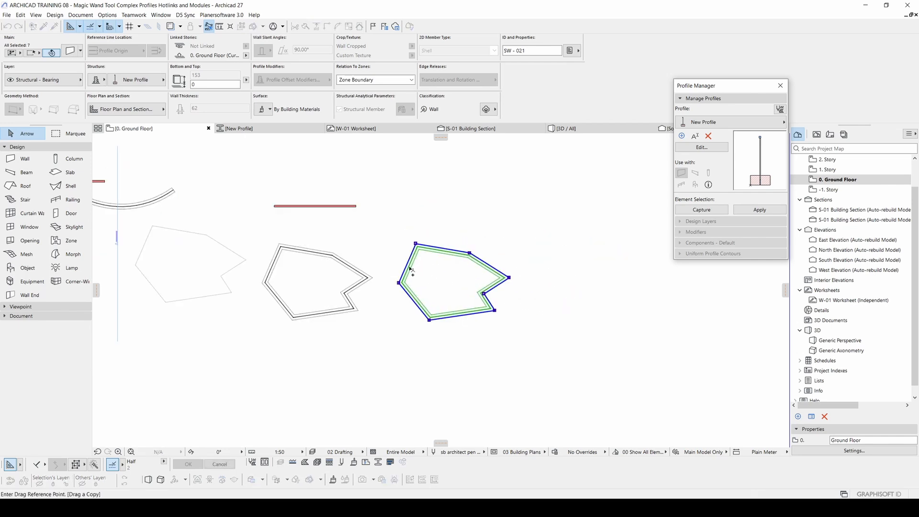
left_click(410, 269)
left_click(542, 269)
left_click(466, 222)
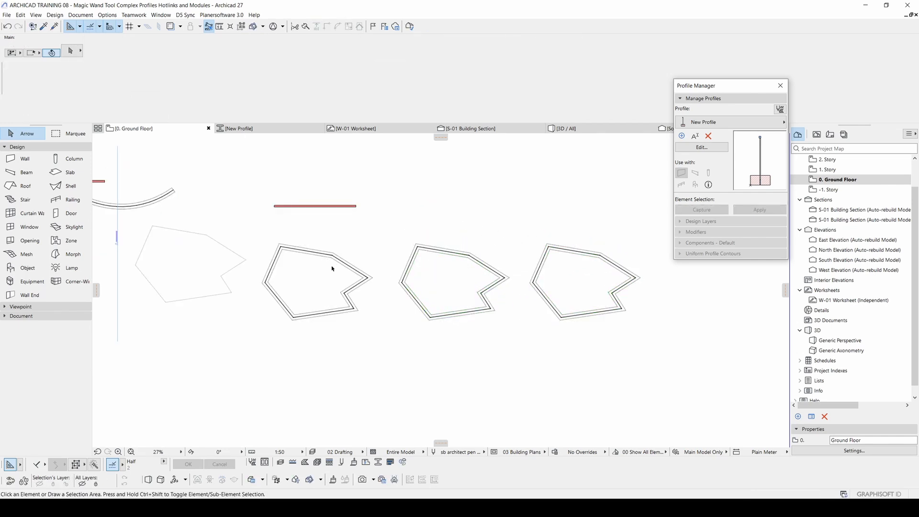
Step: Select the original module beside the polyline and update the module and all its related hotlinks
middle_click_drag(332, 268, 392, 263)
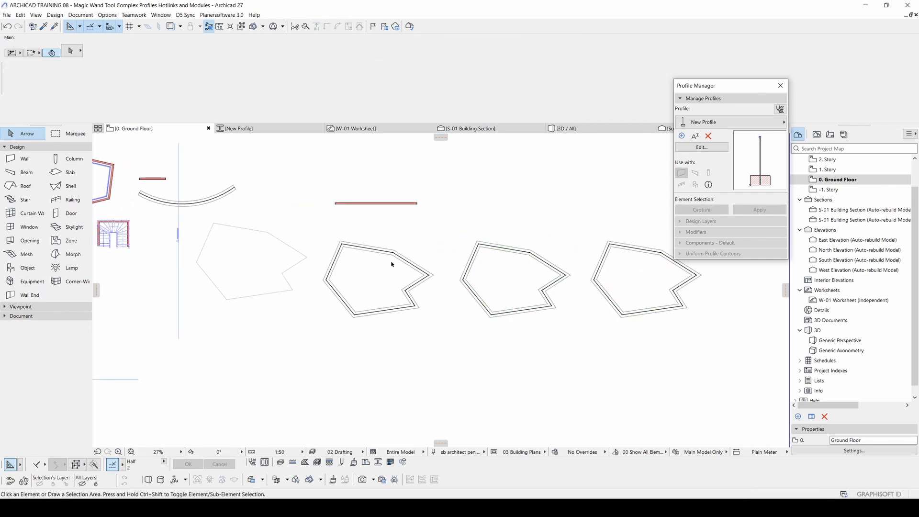
scroll(367, 250, "up", 3)
left_click(359, 249)
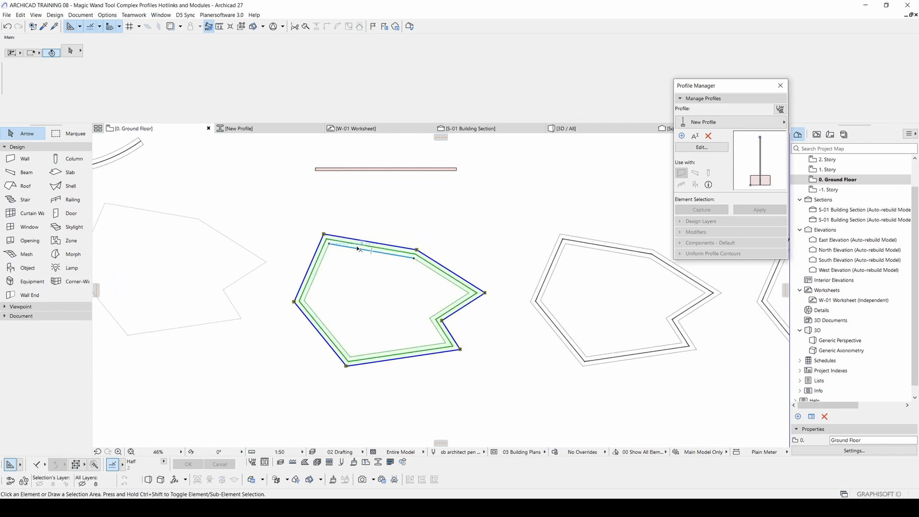
right_click(347, 242)
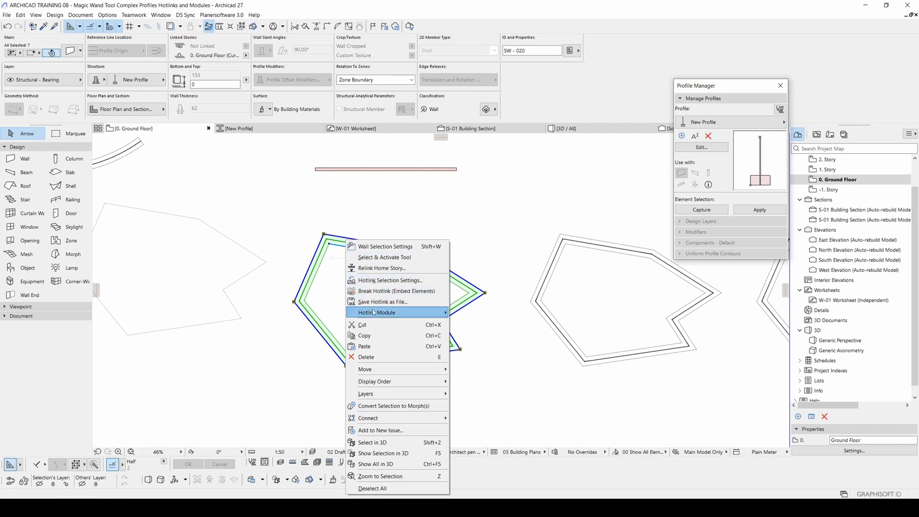
mouse_move(388, 314)
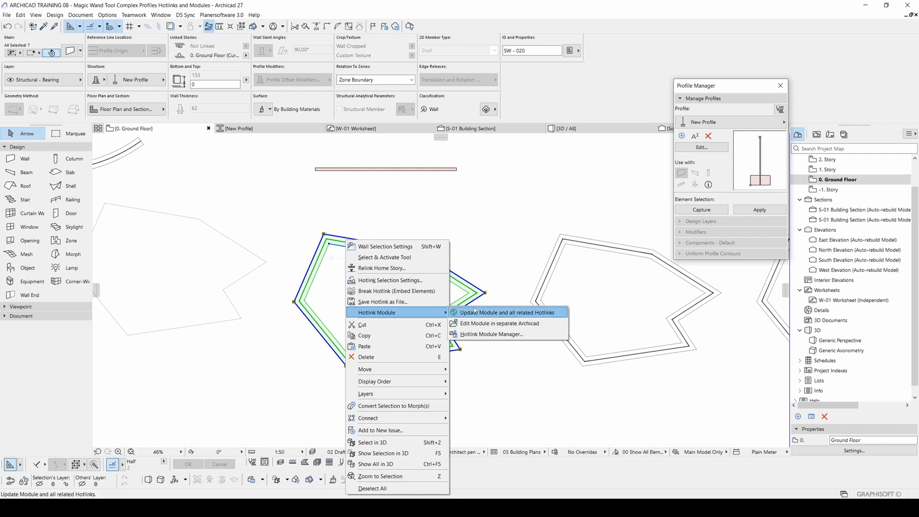
left_click(525, 316)
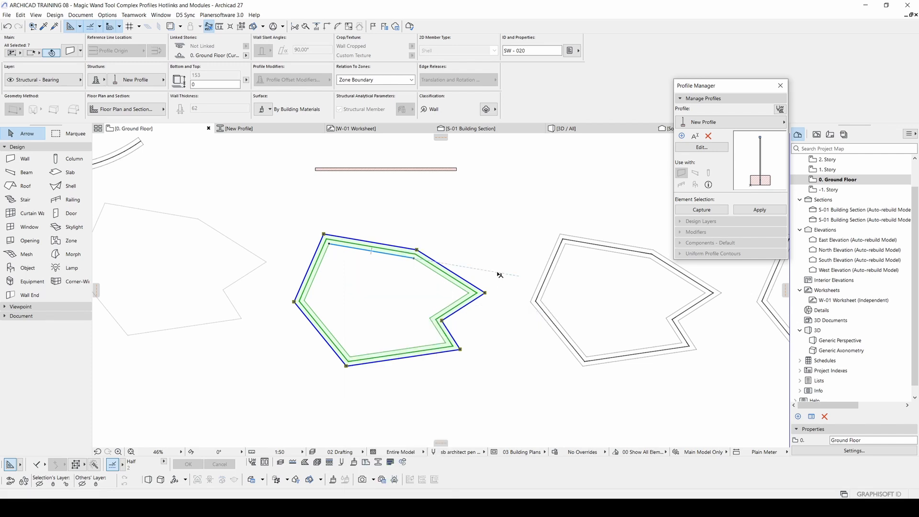
scroll(479, 261, "down", 2)
middle_click_drag(506, 267, 398, 287)
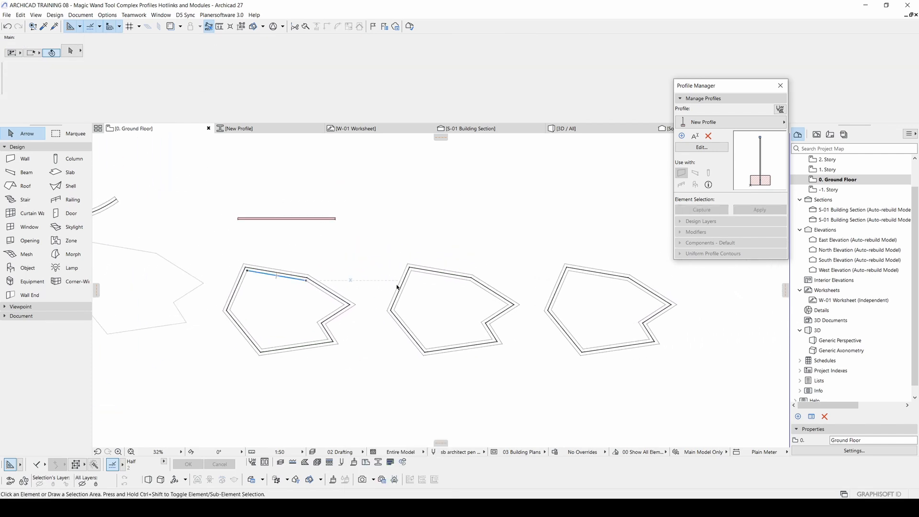